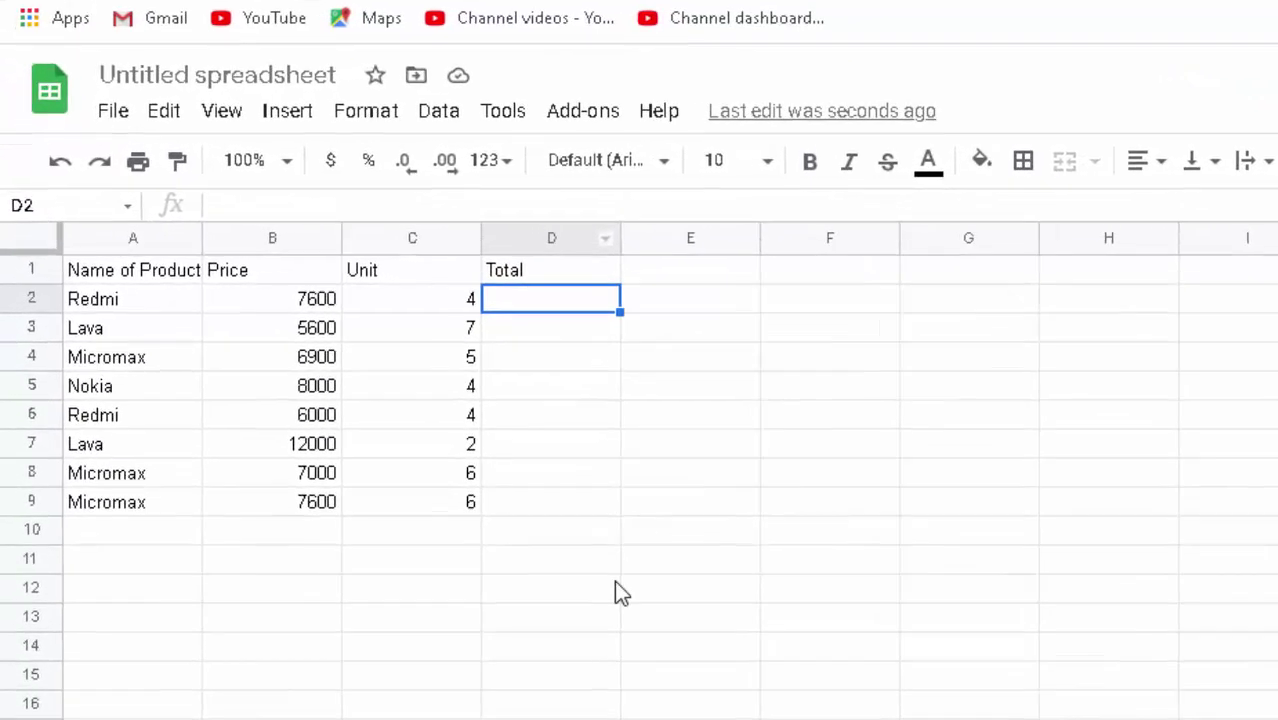
Widen column A so the Name of Product entries fit.
{"action": "left_click", "coordinate": [415, 487]}
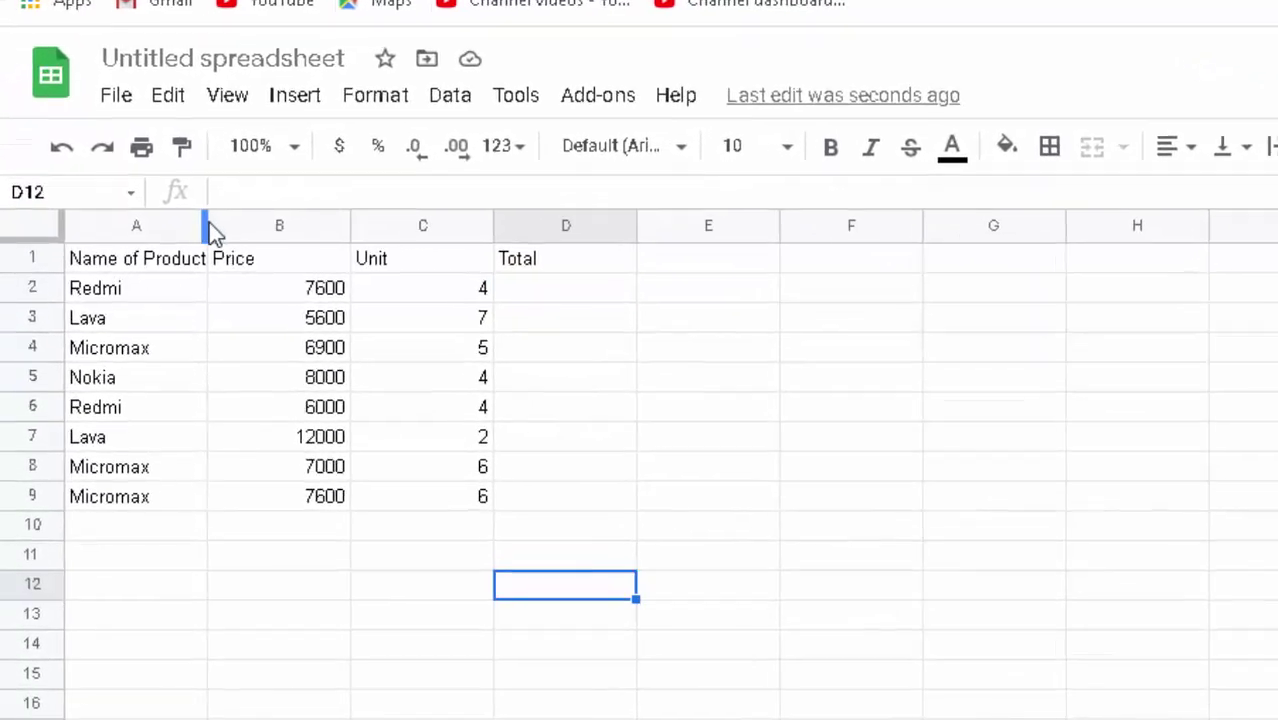
{"action": "left_click_drag", "start_coordinate": [202, 228], "coordinate": [214, 243]}
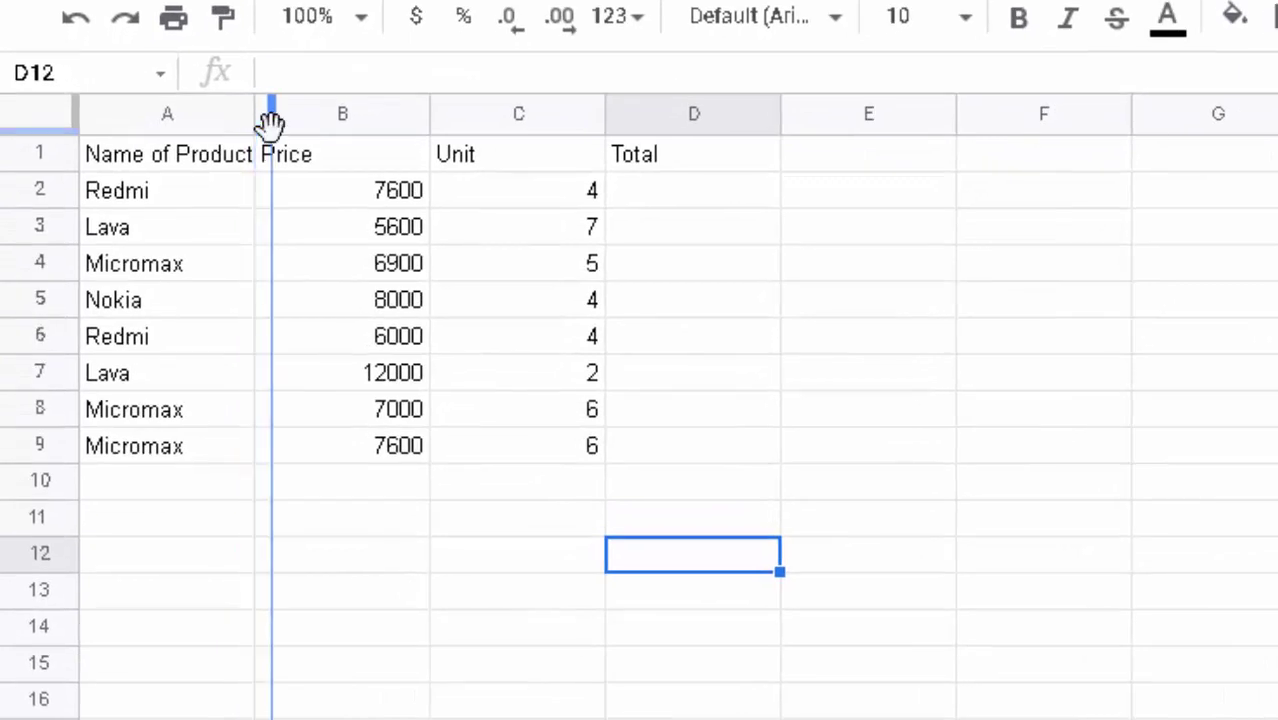
{"action": "left_click_drag", "start_coordinate": [270, 123], "coordinate": [276, 123]}
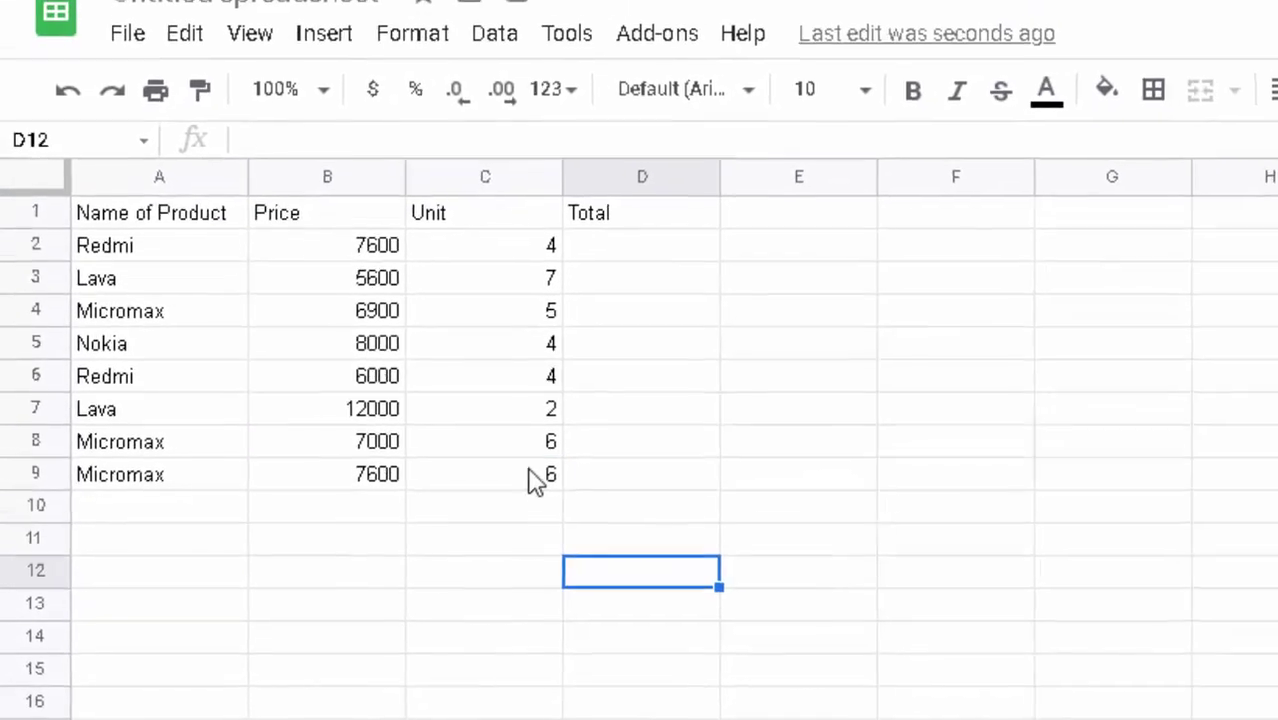
Make the product table A1:C9 bold.
{"action": "left_click_drag", "start_coordinate": [530, 480], "coordinate": [5, 185]}
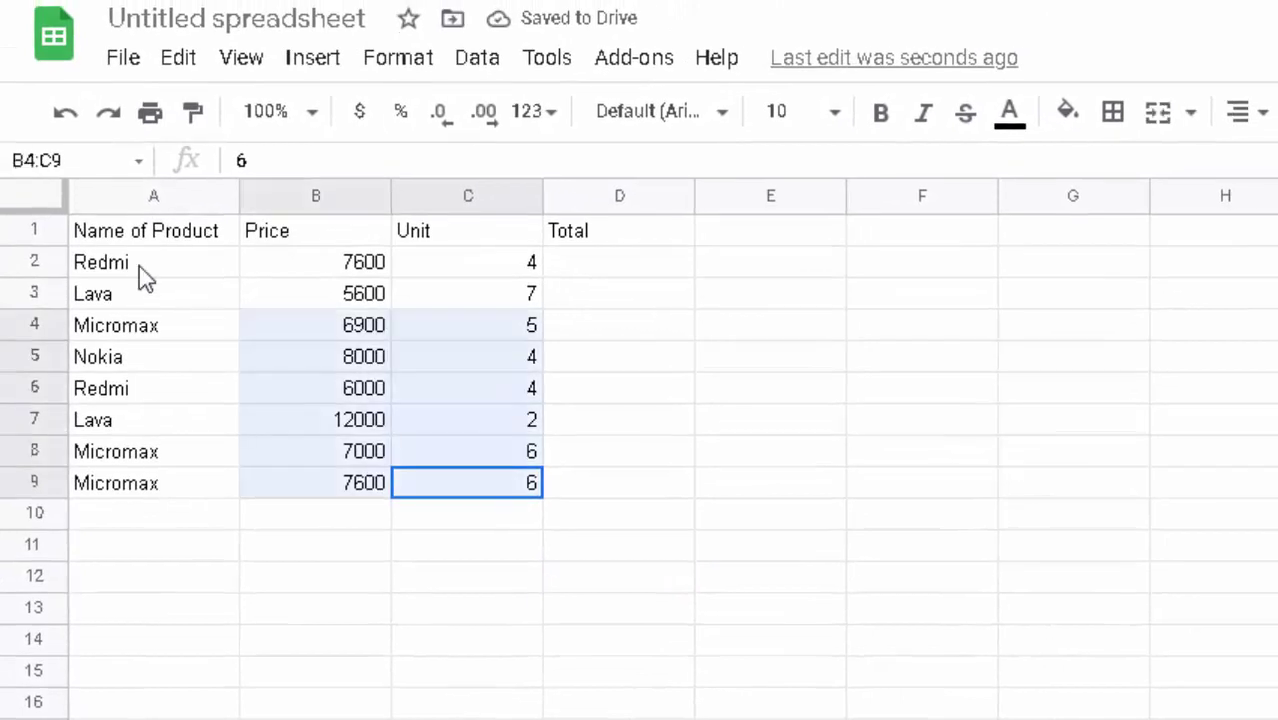
{"action": "left_click", "coordinate": [880, 122]}
{"action": "left_click", "coordinate": [636, 514]}
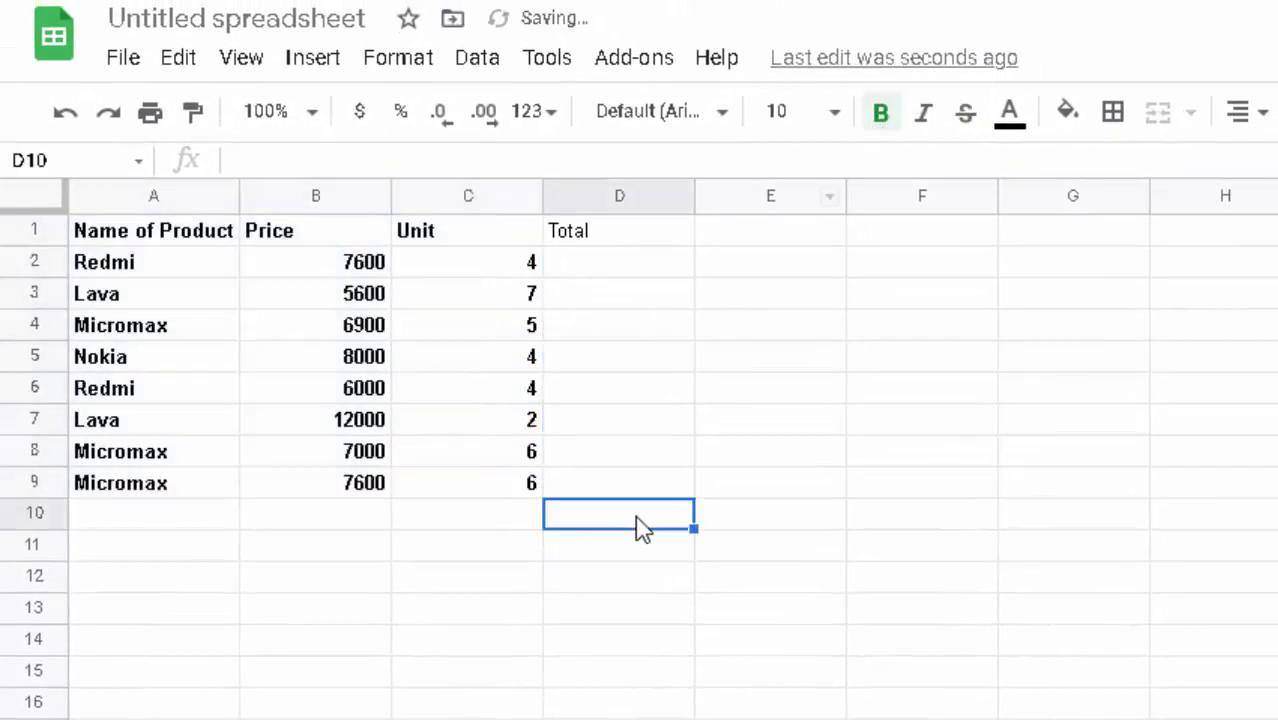
{"action": "left_click", "coordinate": [620, 266]}
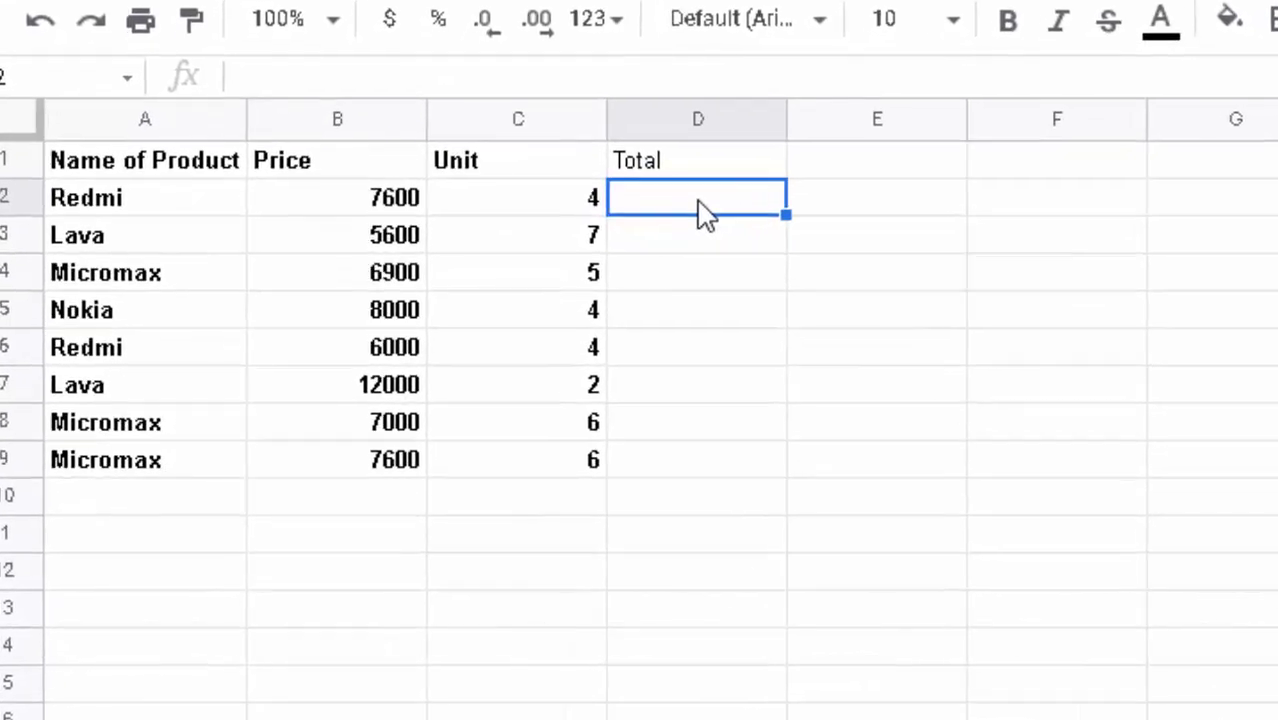
Enter =B2*C2 in D2 and auto-fill it down to D9, giving totals from 30400 to 45600.
{"action": "type", "text": "="}
{"action": "left_click", "coordinate": [372, 181]}
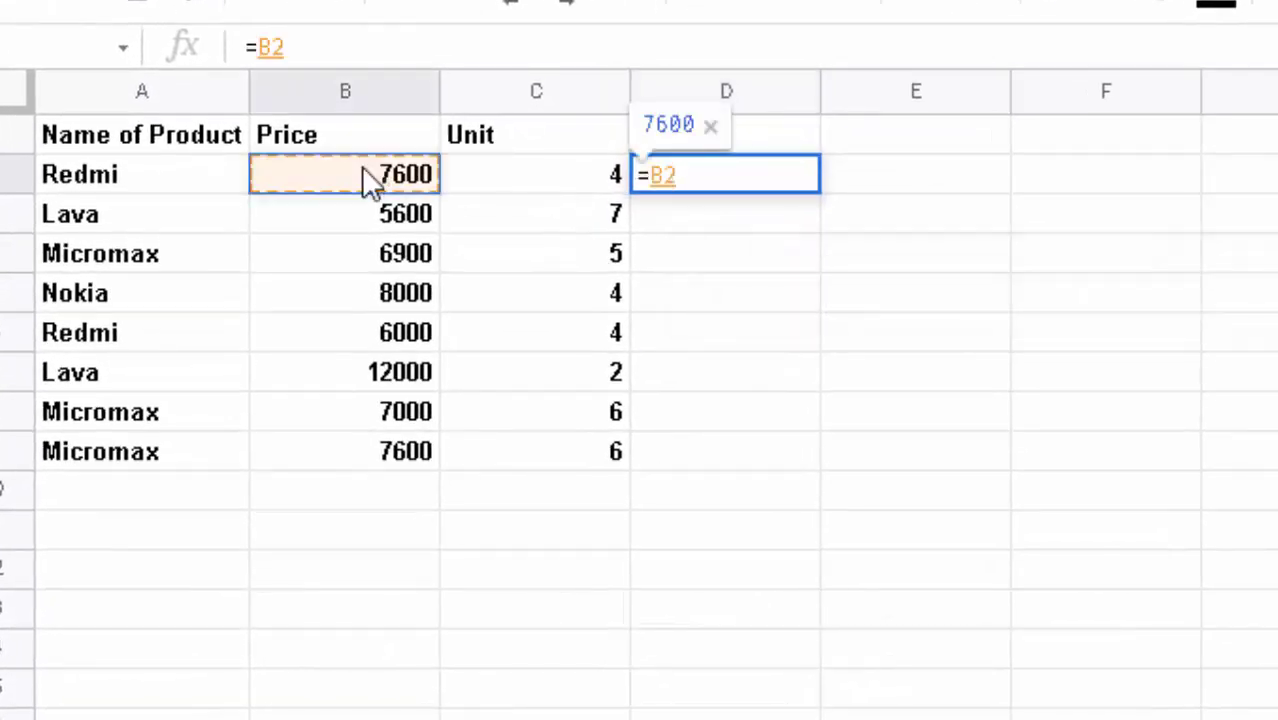
{"action": "type", "text": "*"}
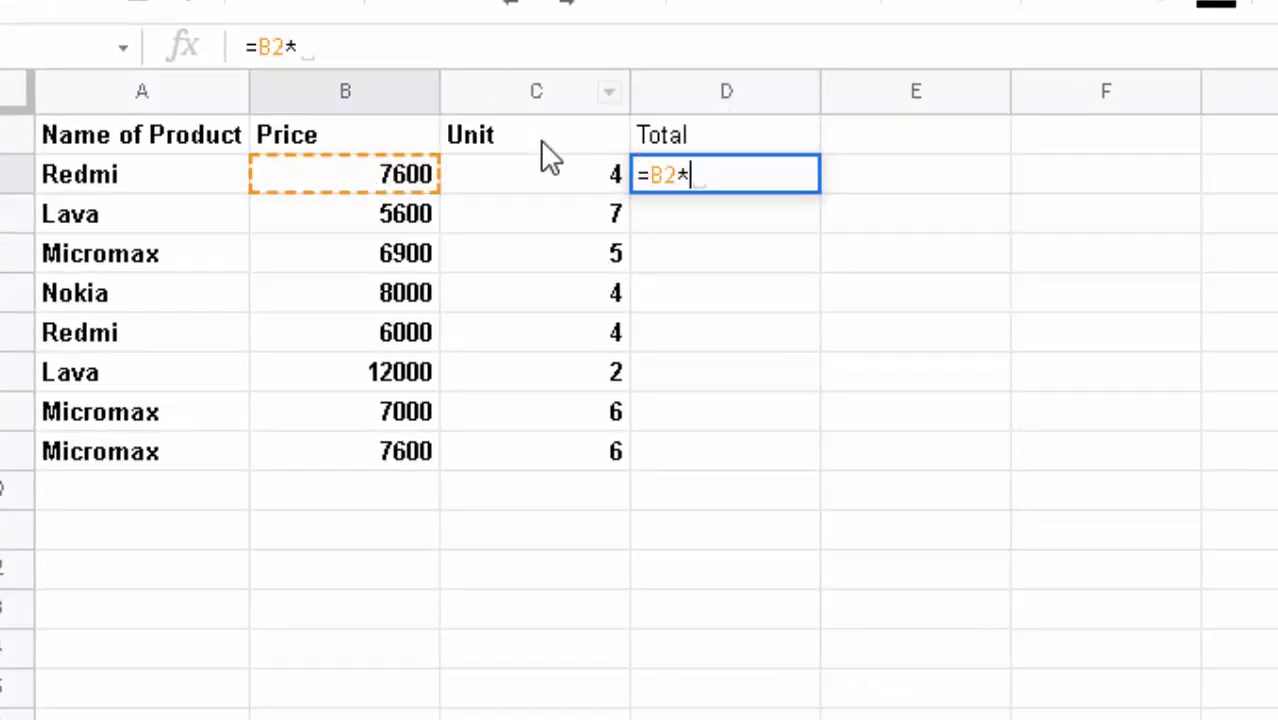
{"action": "left_click", "coordinate": [557, 183]}
{"action": "key", "text": "Return"}
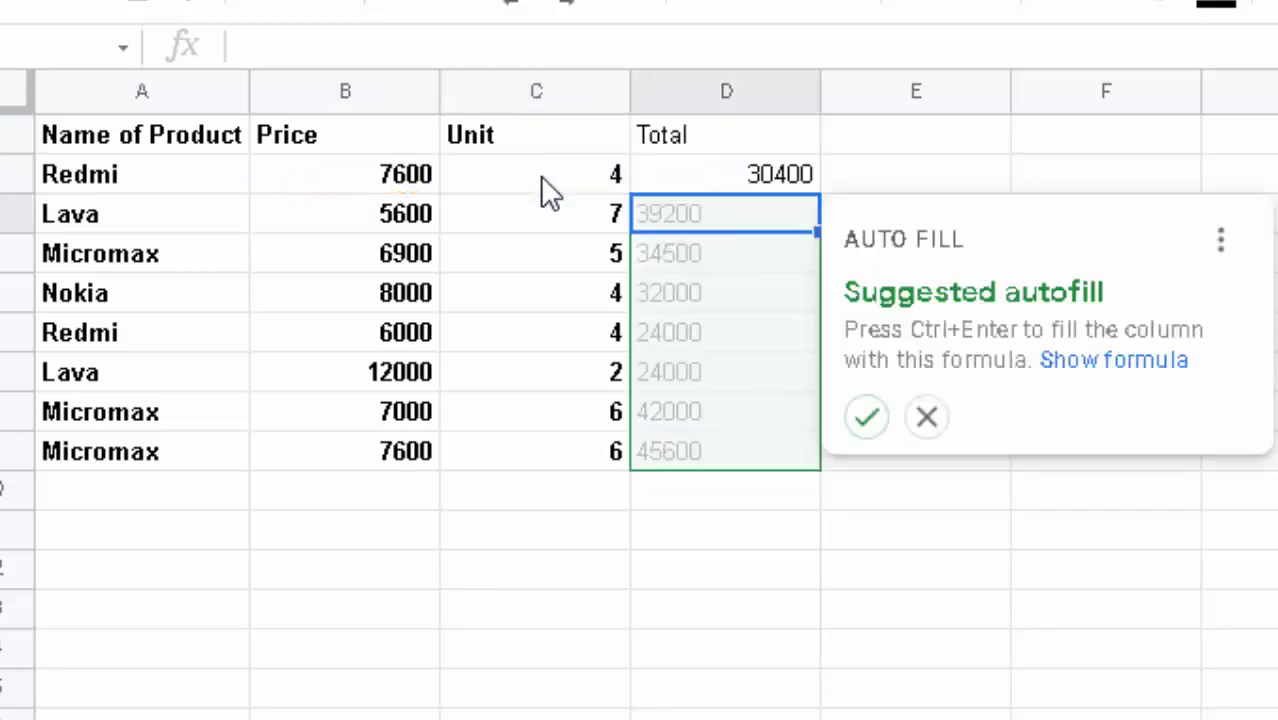
{"action": "left_click", "coordinate": [866, 417]}
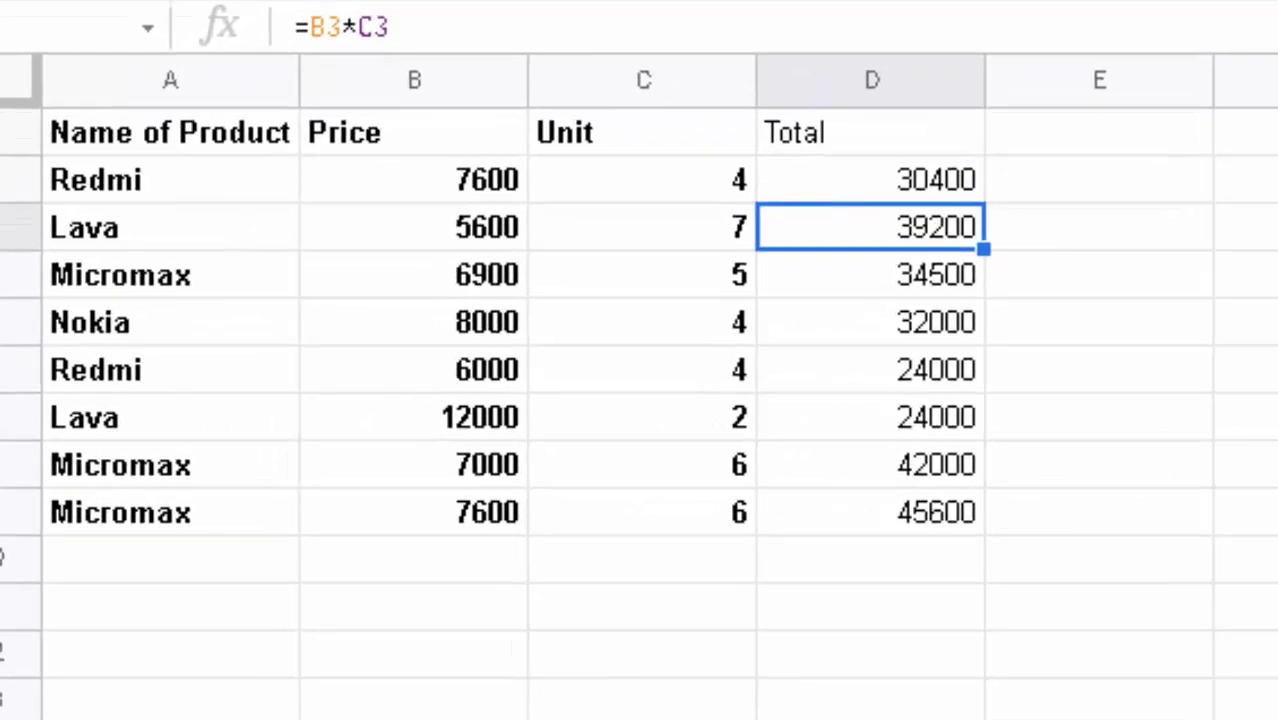
{"action": "left_click", "coordinate": [898, 675]}
Enter =sumif(A2:A9,A2,C2:C9) in D12 to sum Redmi's units, returning 8.
{"action": "type", "text": "="}
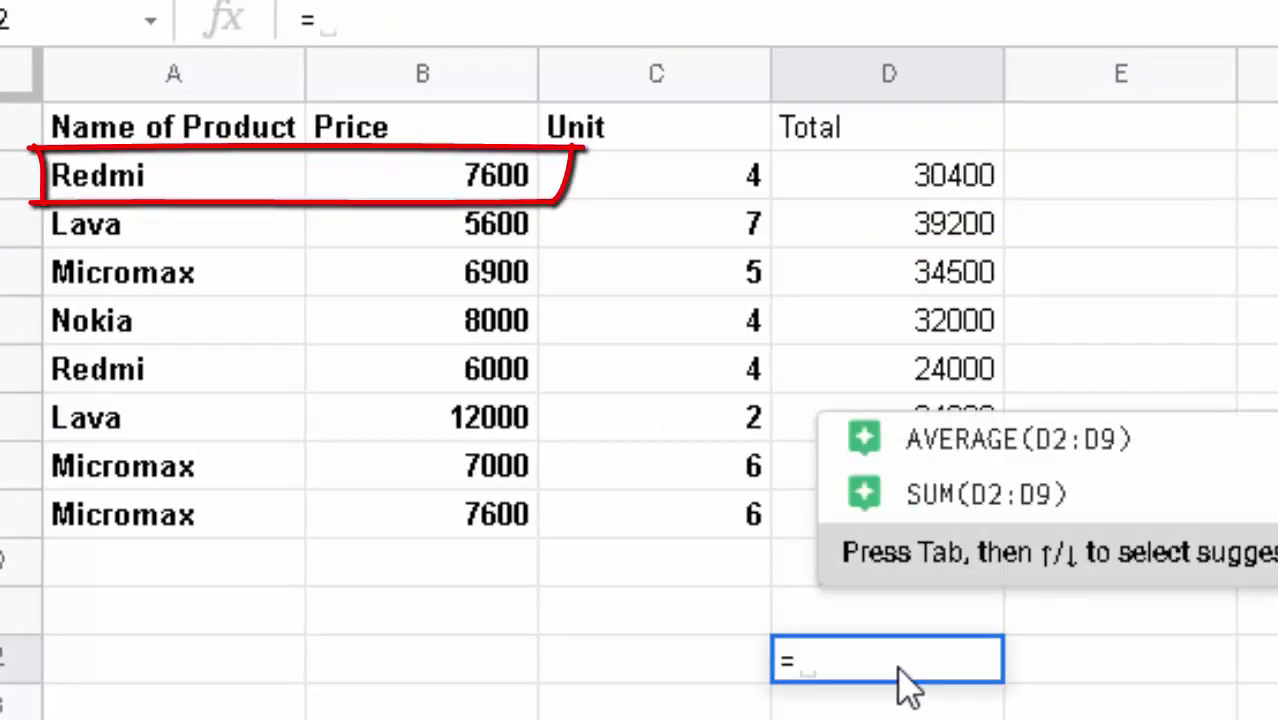
{"action": "type", "text": "sumi"}
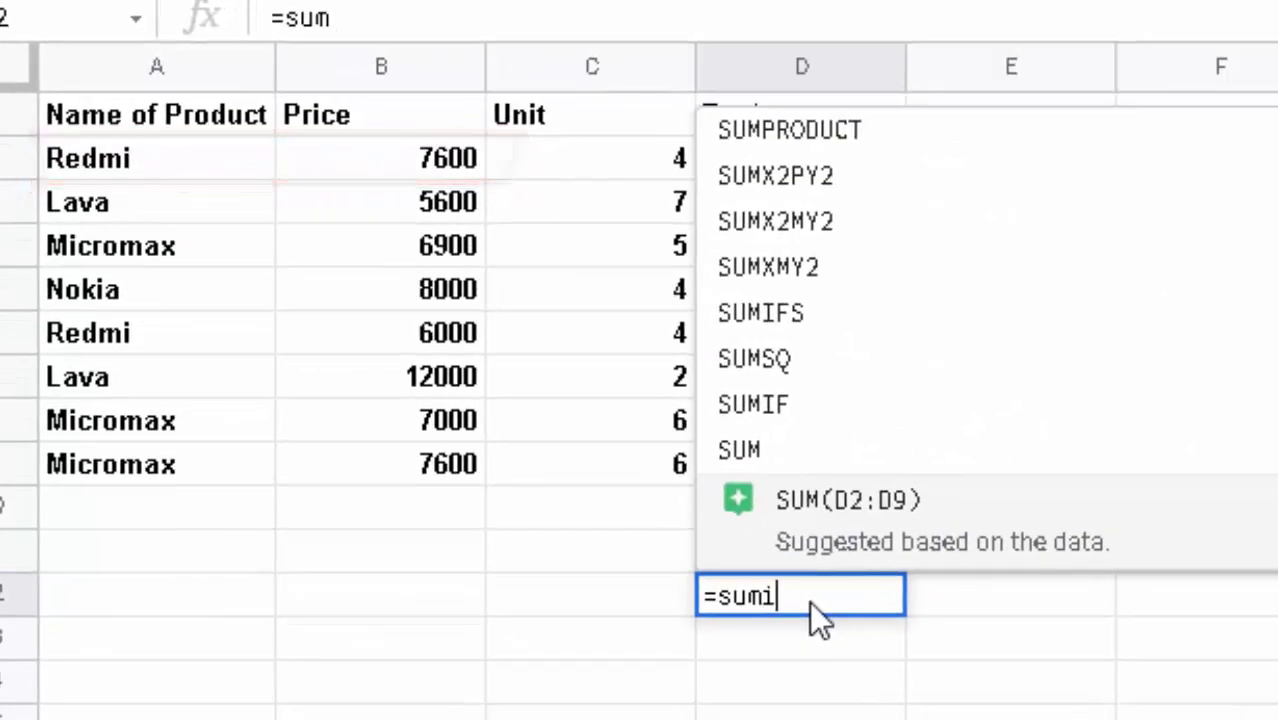
{"action": "type", "text": "f("}
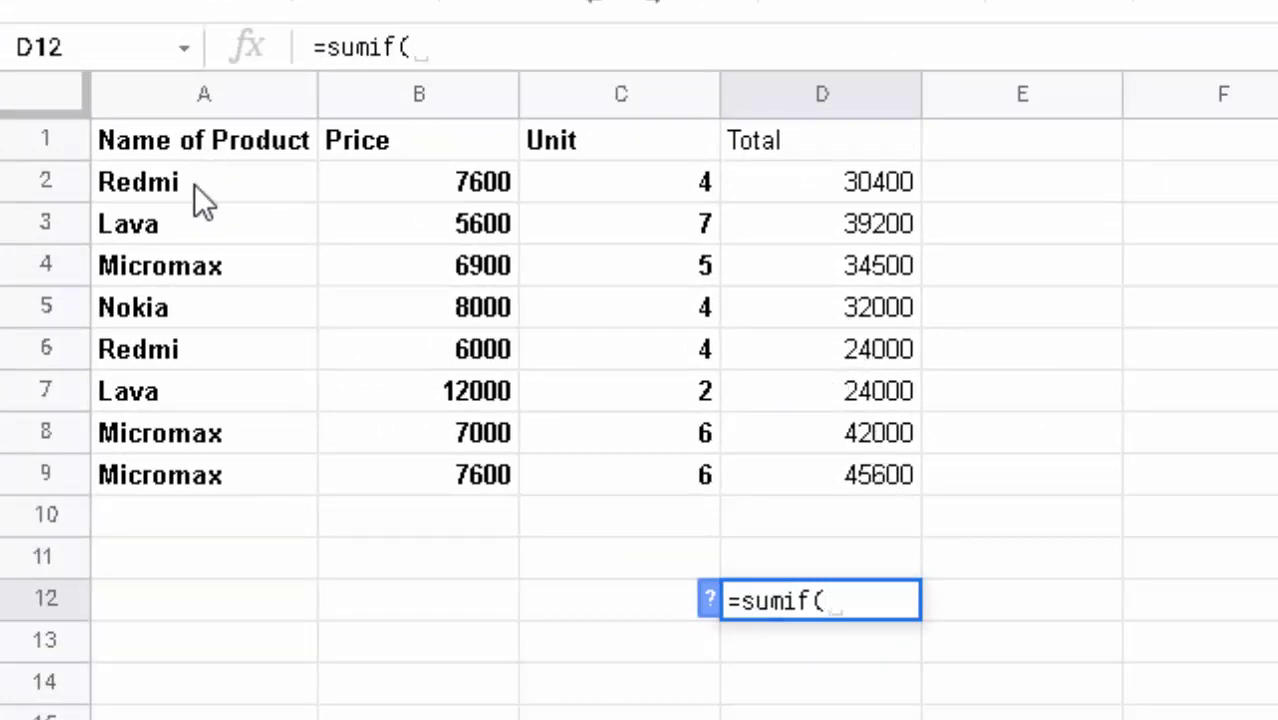
{"action": "left_click_drag", "start_coordinate": [194, 184], "coordinate": [198, 490]}
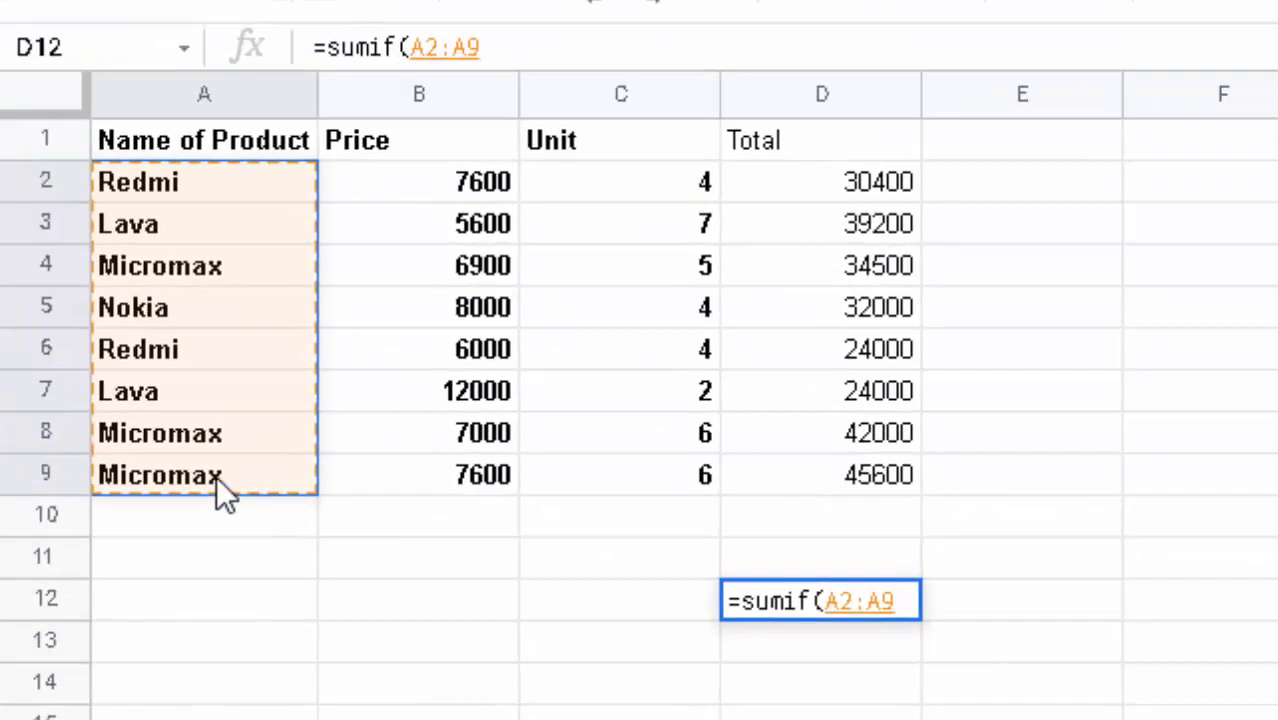
{"action": "type", "text": ","}
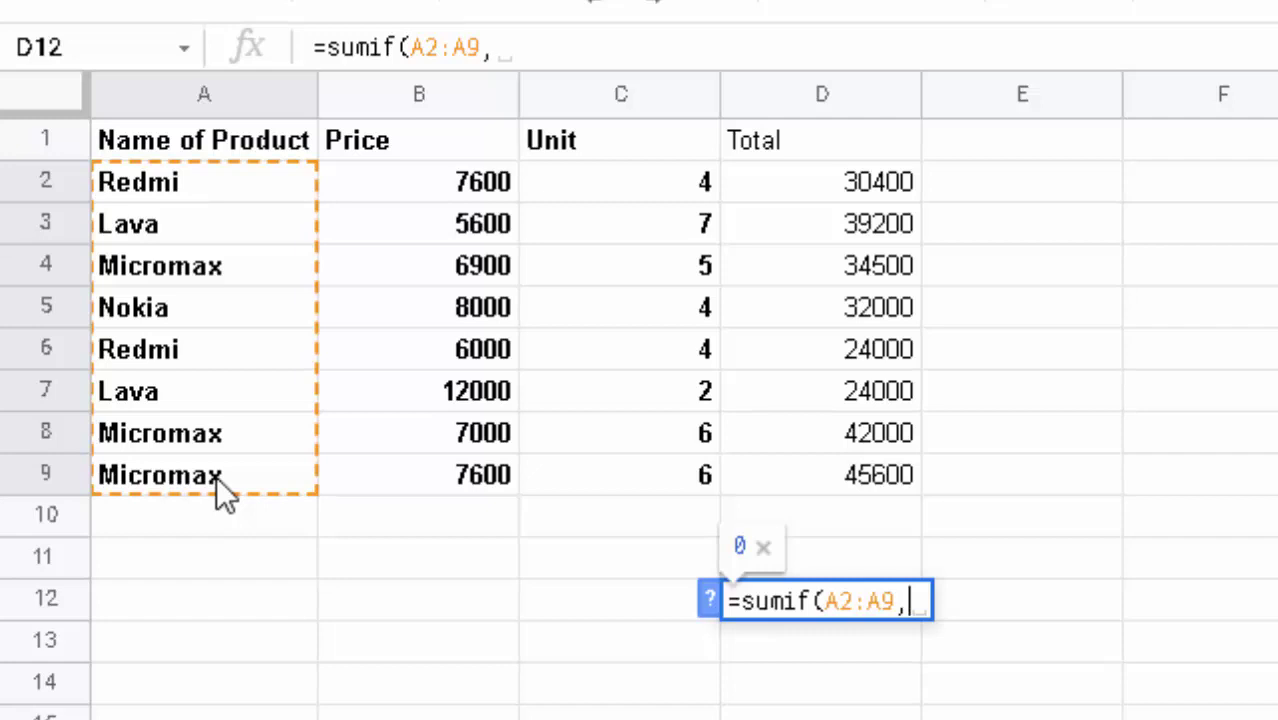
{"action": "left_click", "coordinate": [193, 189]}
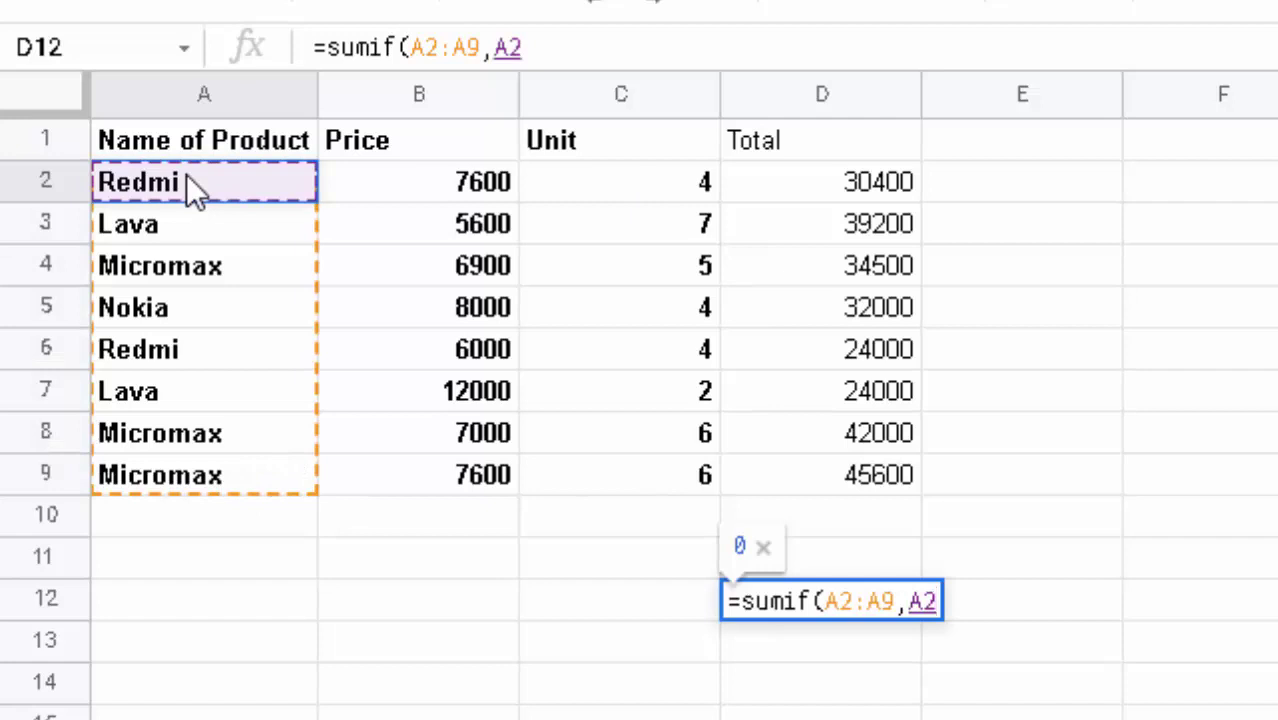
{"action": "type", "text": ","}
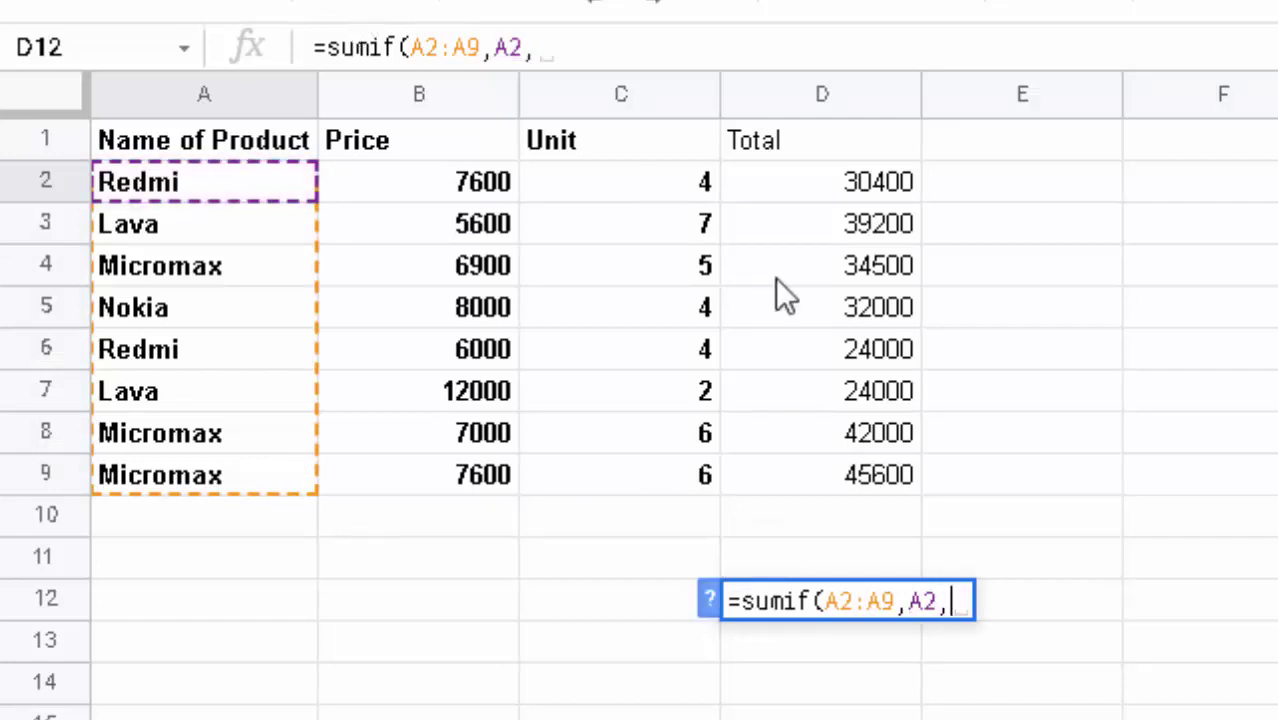
{"action": "left_click_drag", "start_coordinate": [645, 172], "coordinate": [635, 476]}
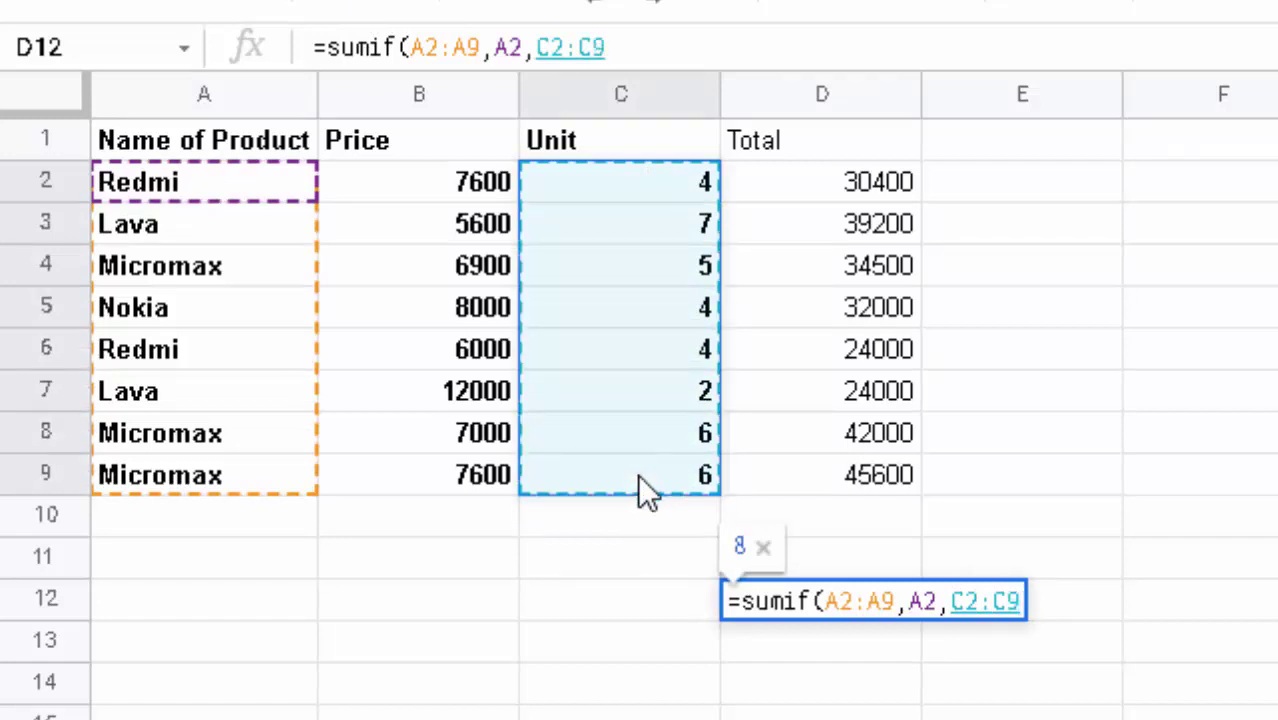
{"action": "type", "text": ")"}
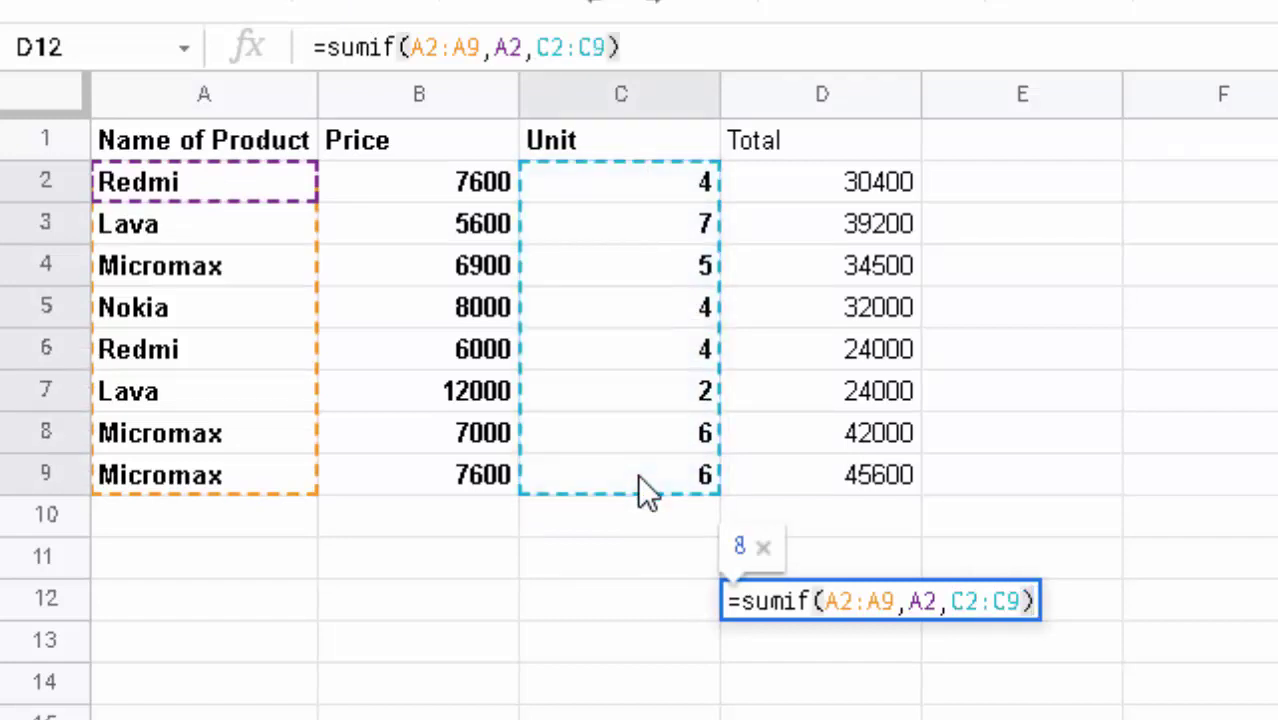
{"action": "key", "text": "Return"}
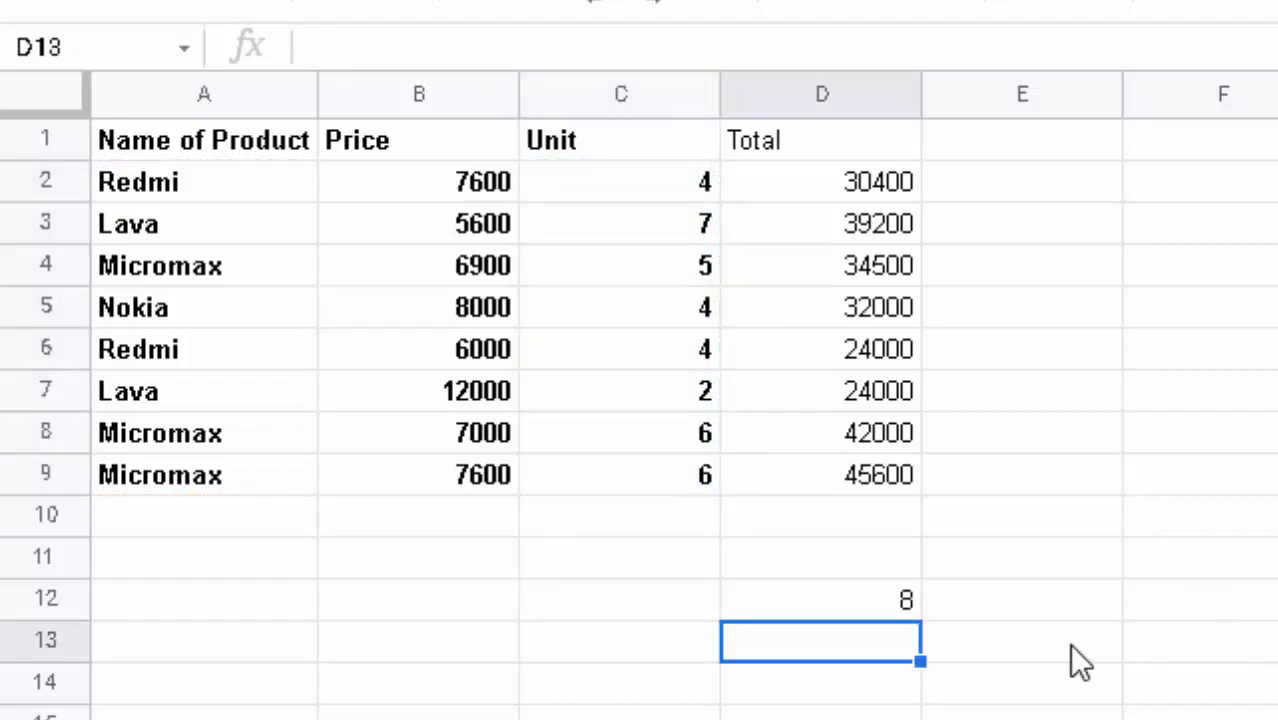
Delete the Redmi SUMIF formula from D12, leaving the cell empty.
{"action": "left_click", "coordinate": [849, 610]}
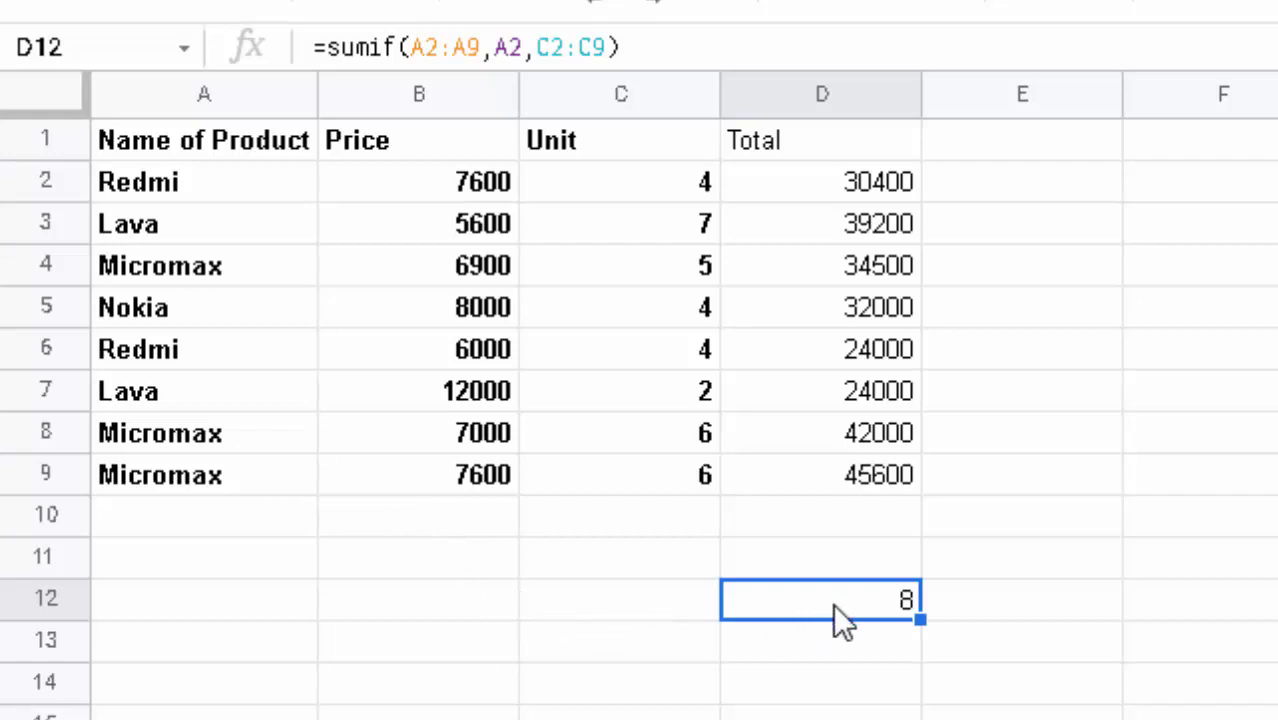
{"action": "key", "text": "Delete"}
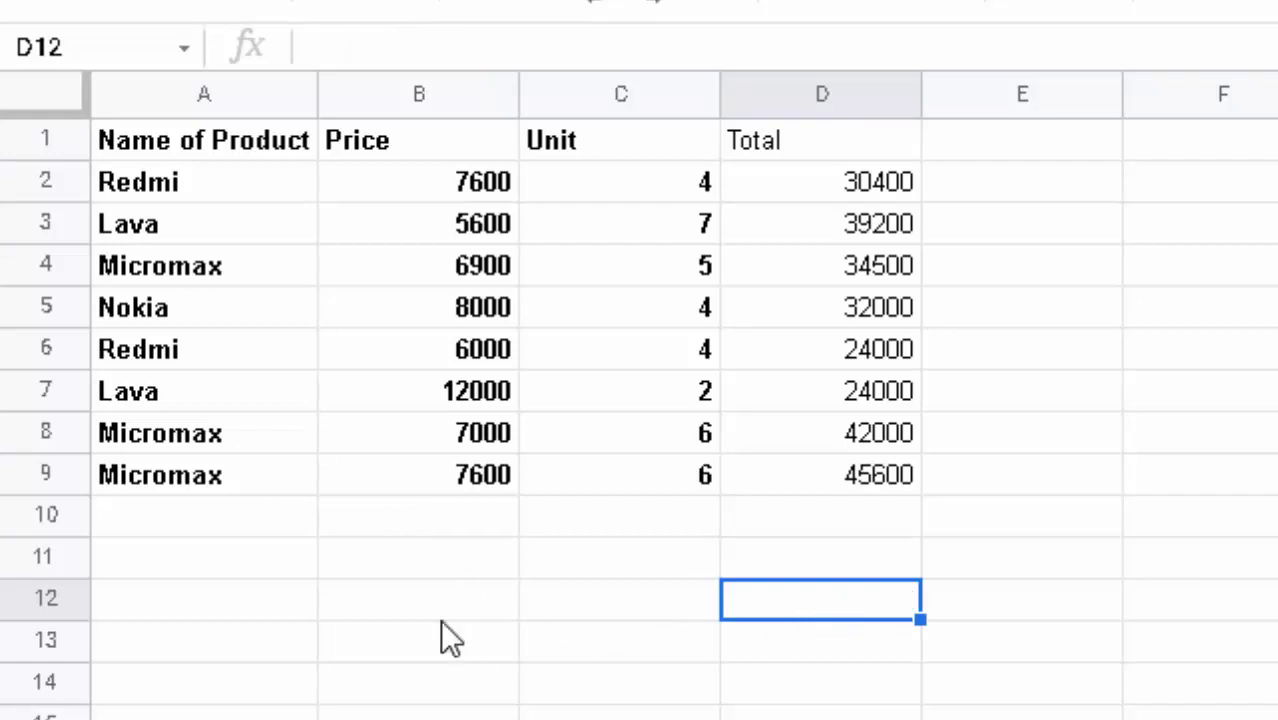
{"action": "left_click", "coordinate": [616, 604]}
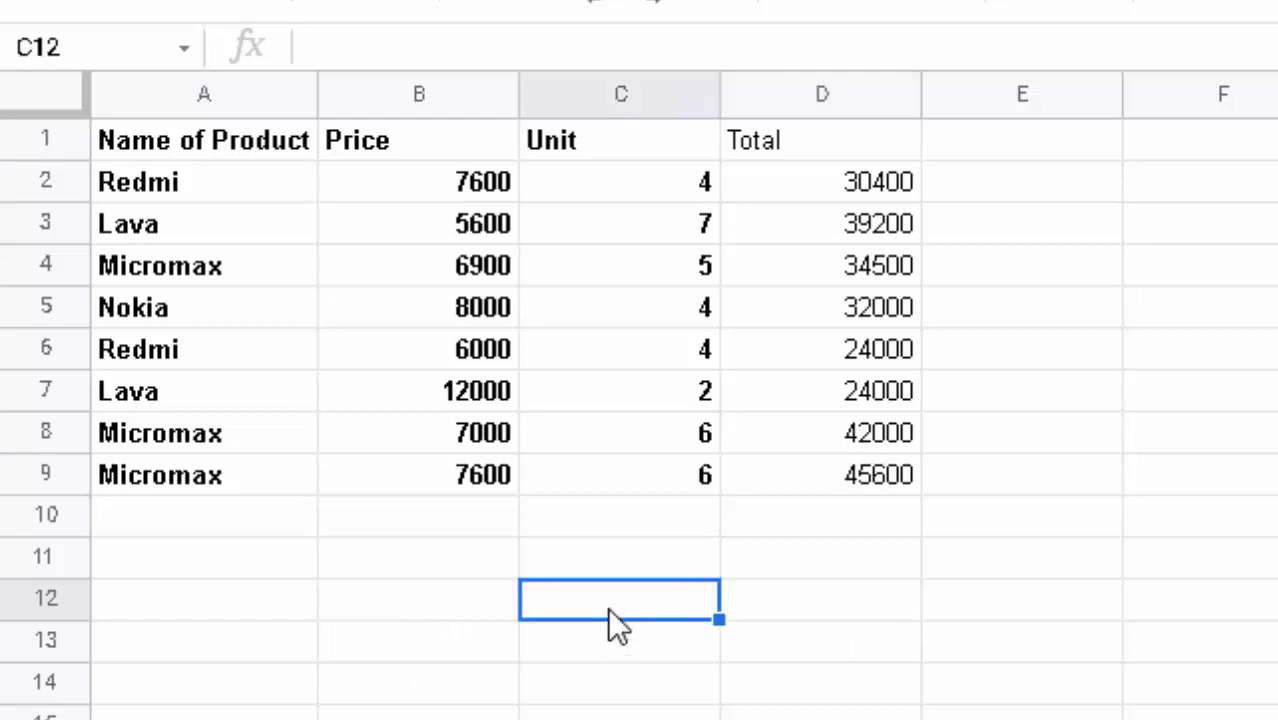
Start a SUMIF in C12 with range A2:A9 and Redmi (A2) as criterion.
{"action": "type", "text": "="}
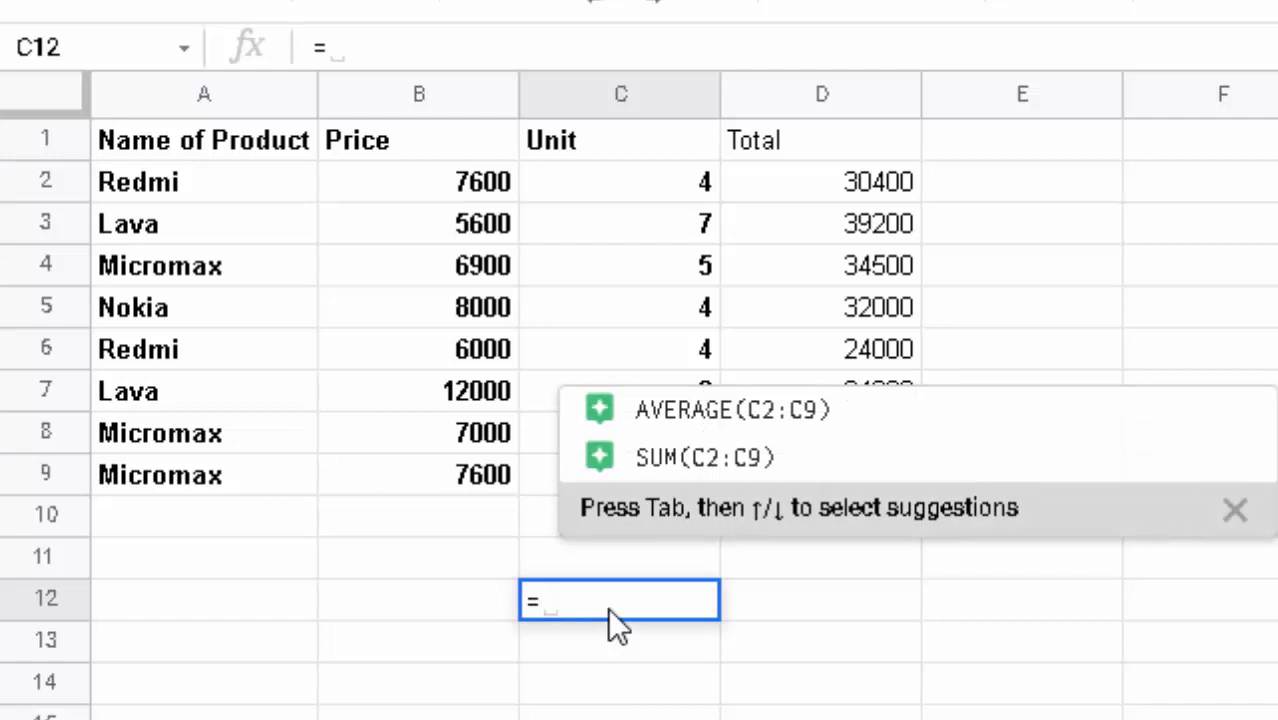
{"action": "type", "text": "s"}
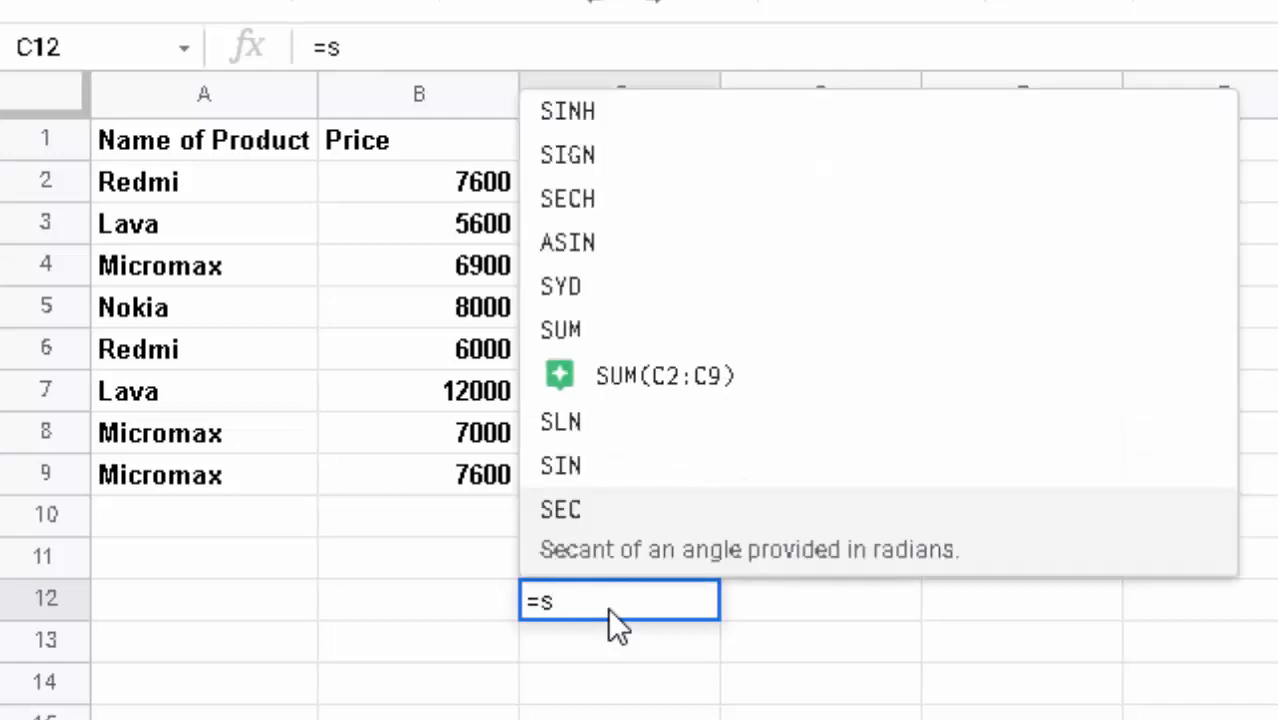
{"action": "type", "text": "umif"}
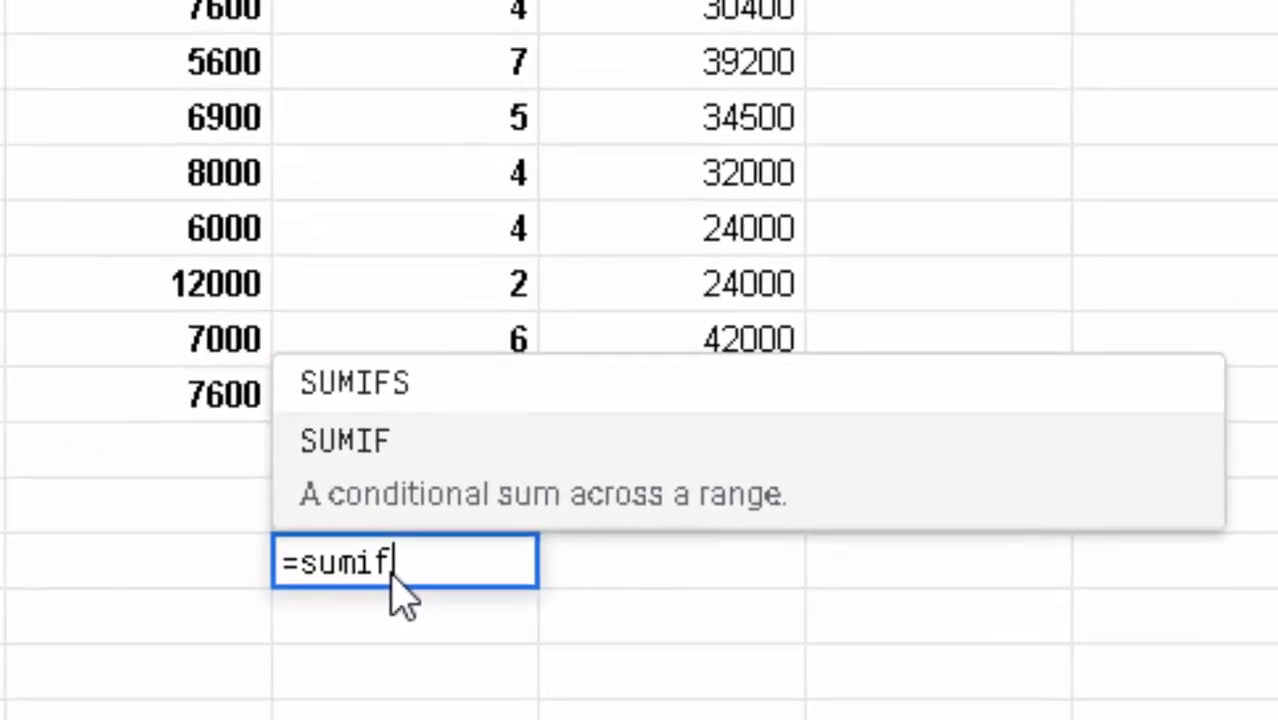
{"action": "type", "text": "("}
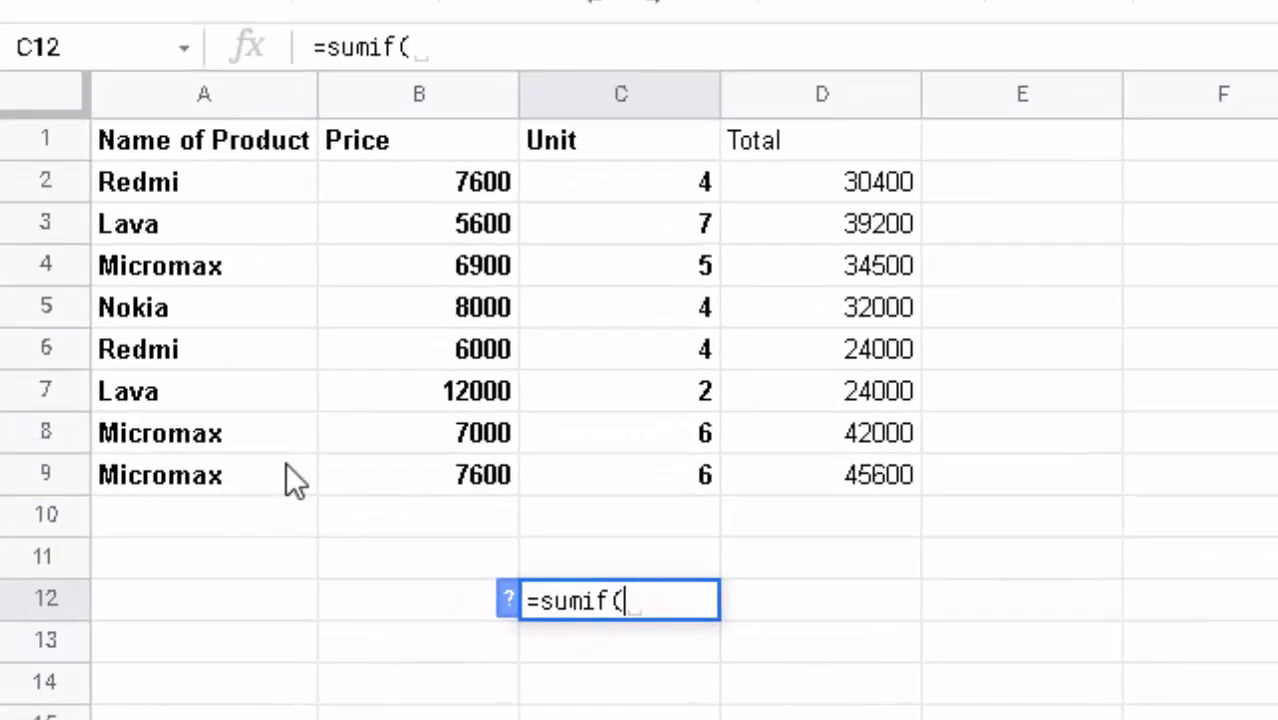
{"action": "left_click_drag", "start_coordinate": [170, 176], "coordinate": [178, 472]}
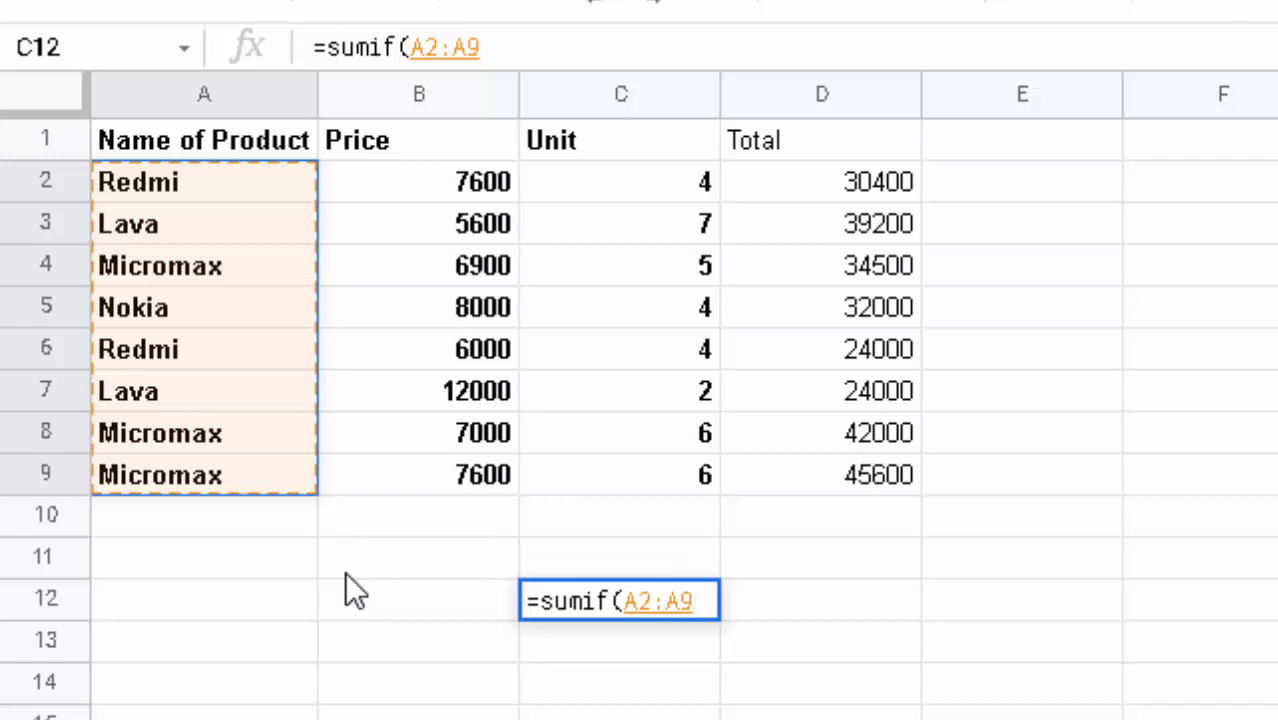
{"action": "type", "text": ","}
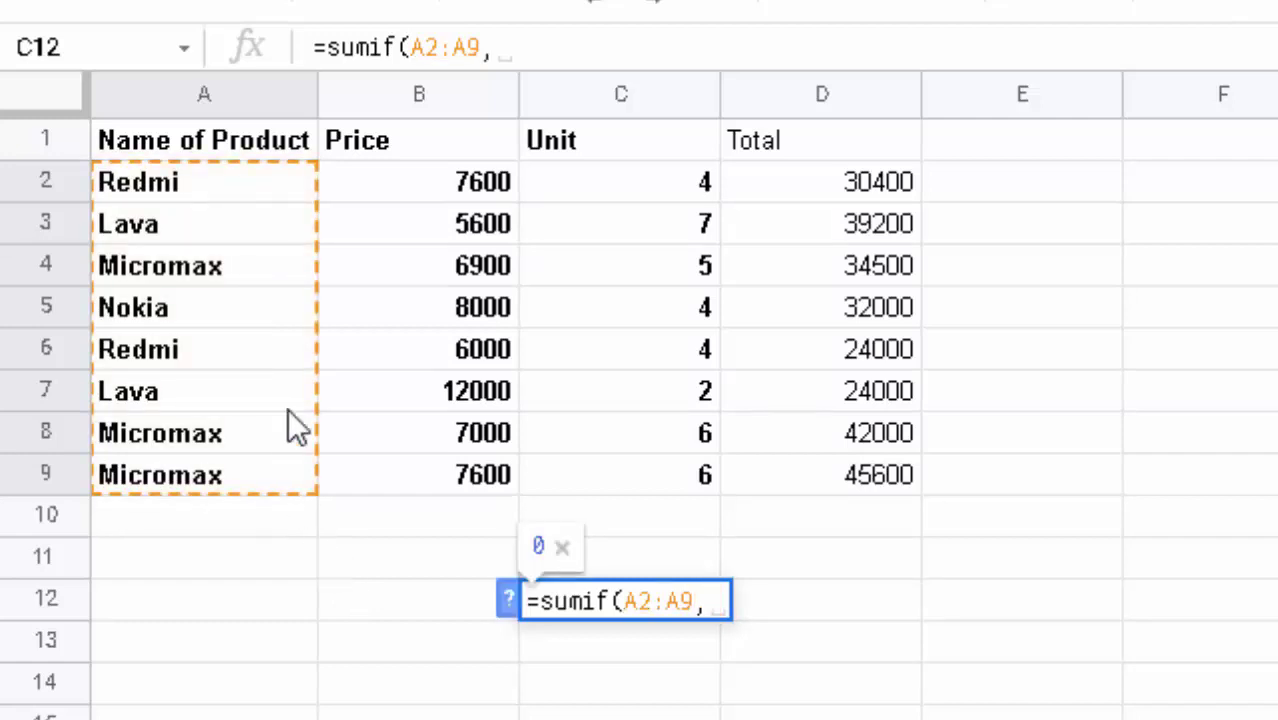
{"action": "left_click", "coordinate": [248, 190]}
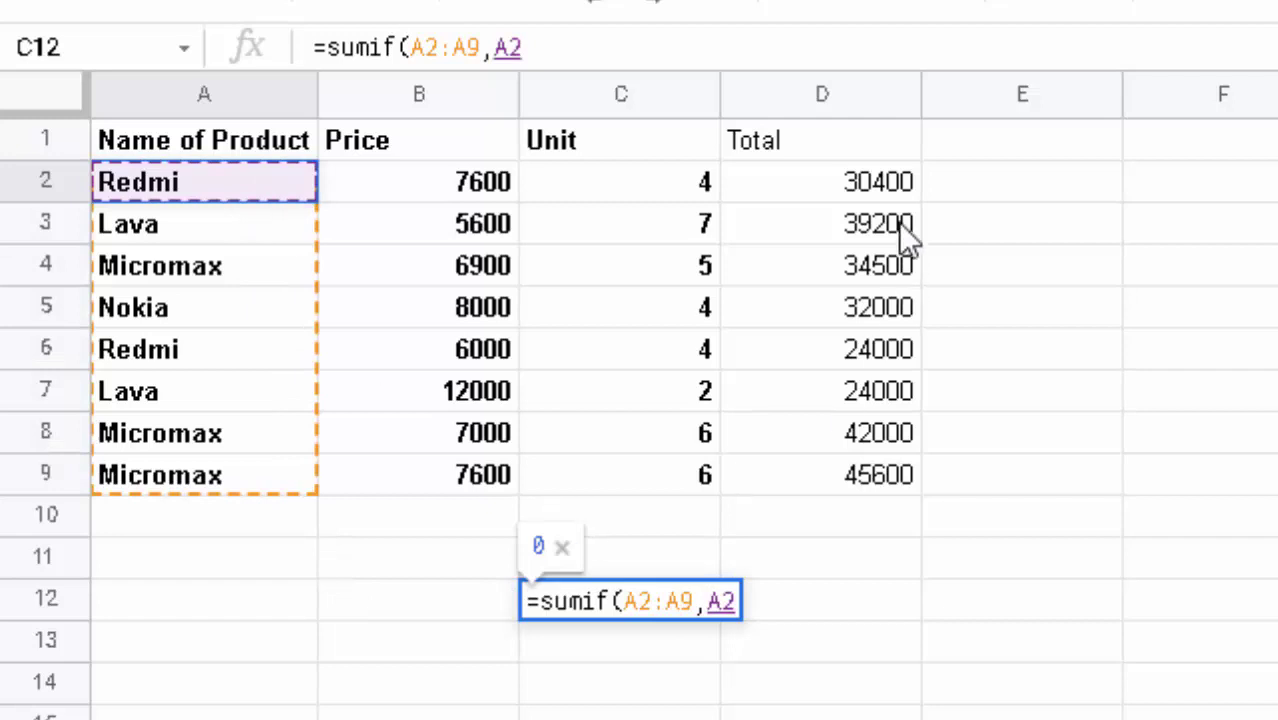
{"action": "mouse_move", "coordinate": [827, 180]}
{"action": "left_mouse_down"}
{"action": "mouse_move", "coordinate": [840, 362]}
{"action": "mouse_move", "coordinate": [855, 155]}
{"action": "left_mouse_up"}
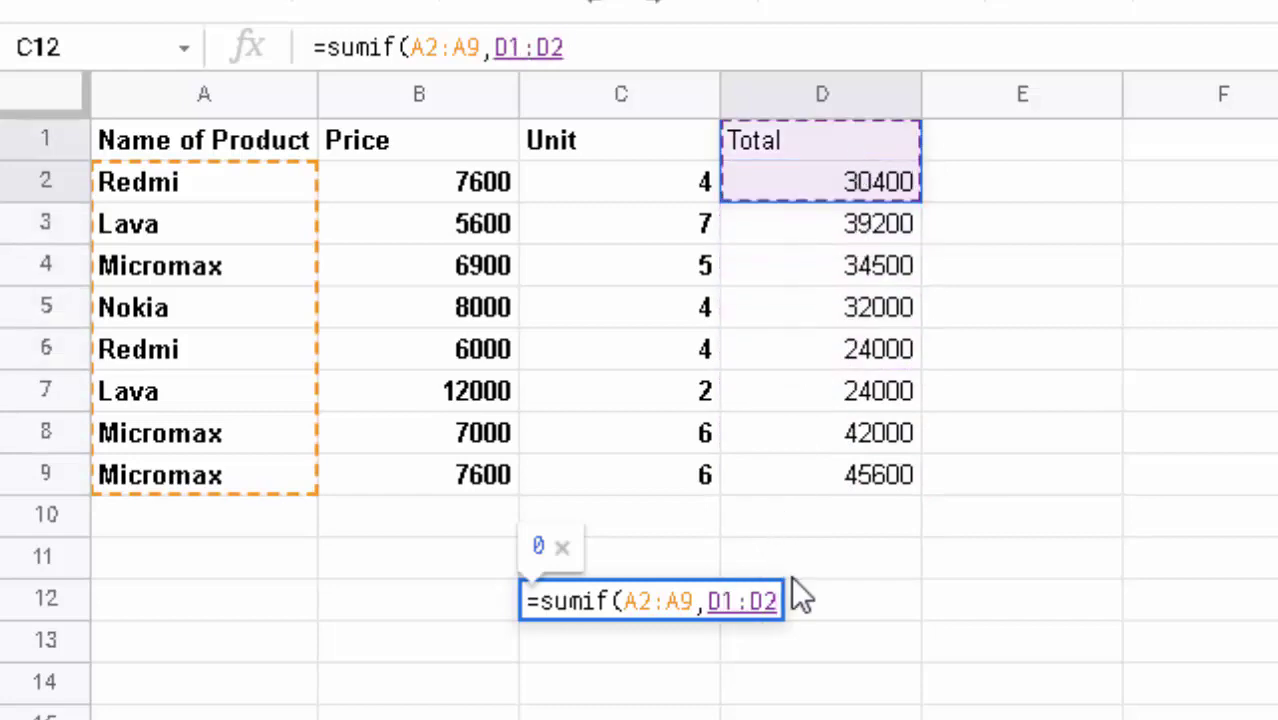
{"action": "key", "text": "BackSpace"}
{"action": "key", "text": "BackSpace"}
{"action": "key", "text": "BackSpace"}
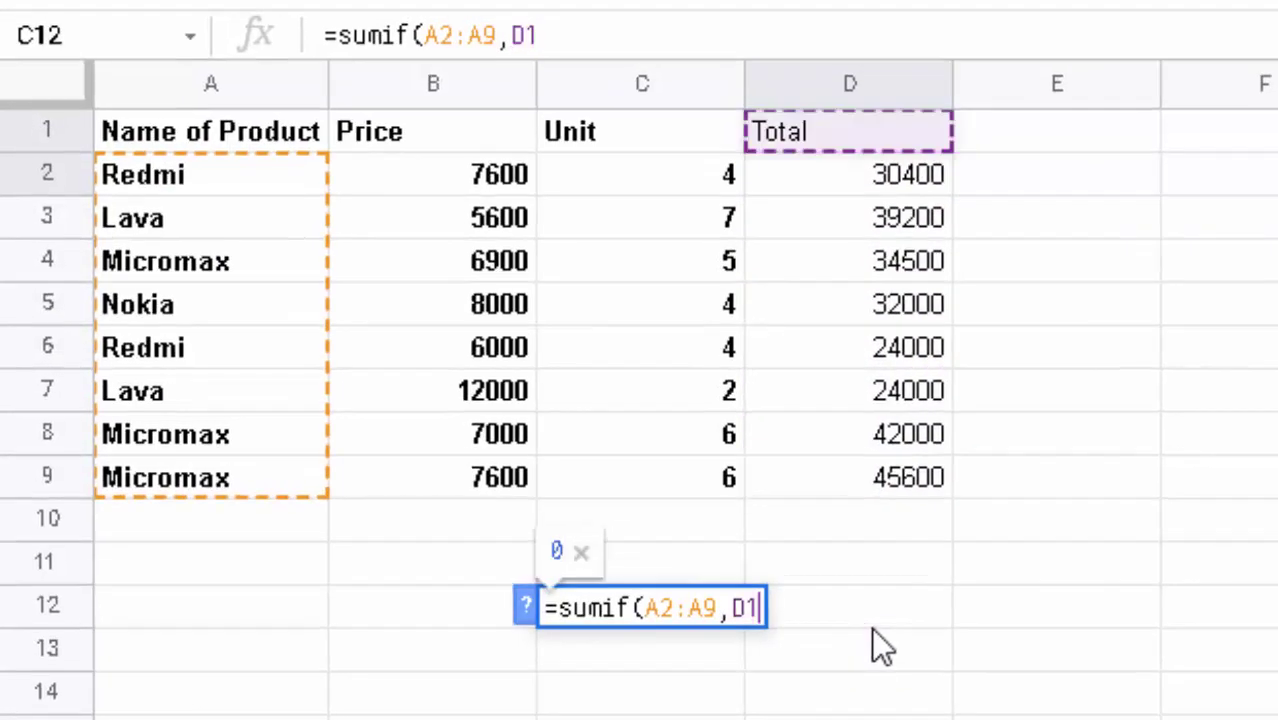
{"action": "key", "text": "BackSpace"}
{"action": "key", "text": "BackSpace"}
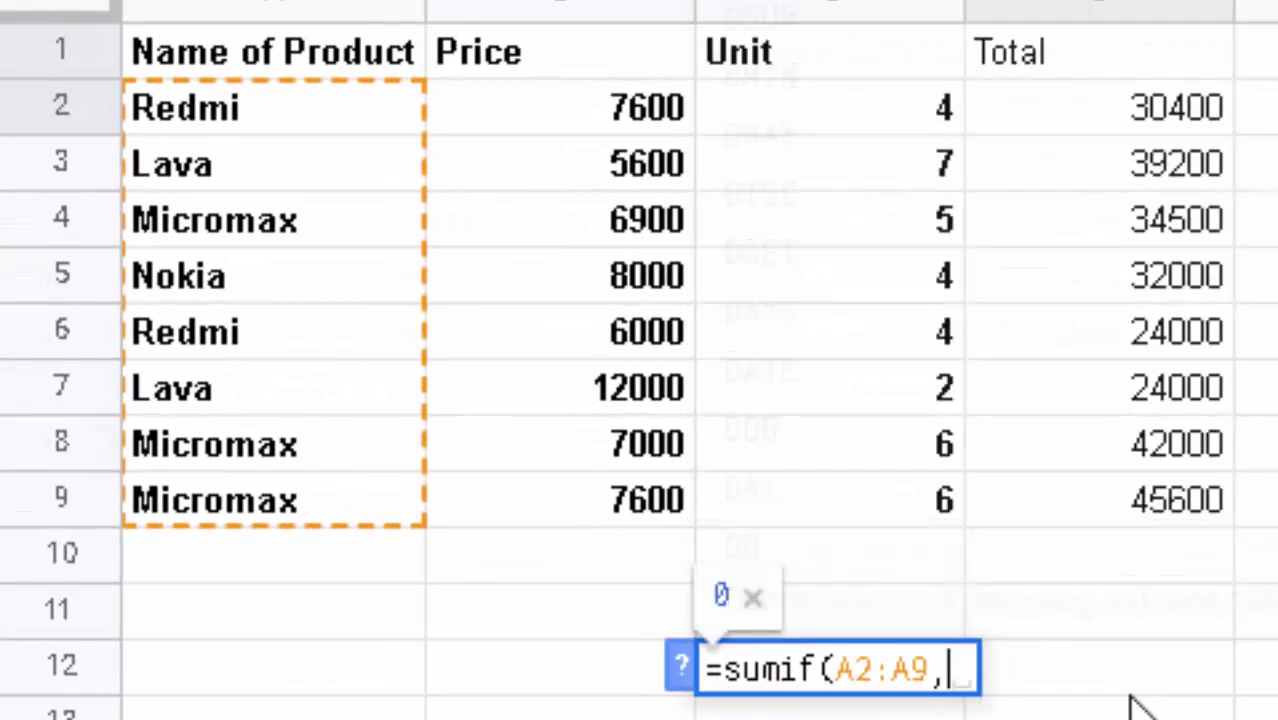
Complete C12 as =sumif(A2:A9,A2,D2:D9), giving a Redmi total of 54400.
{"action": "left_click", "coordinate": [274, 112]}
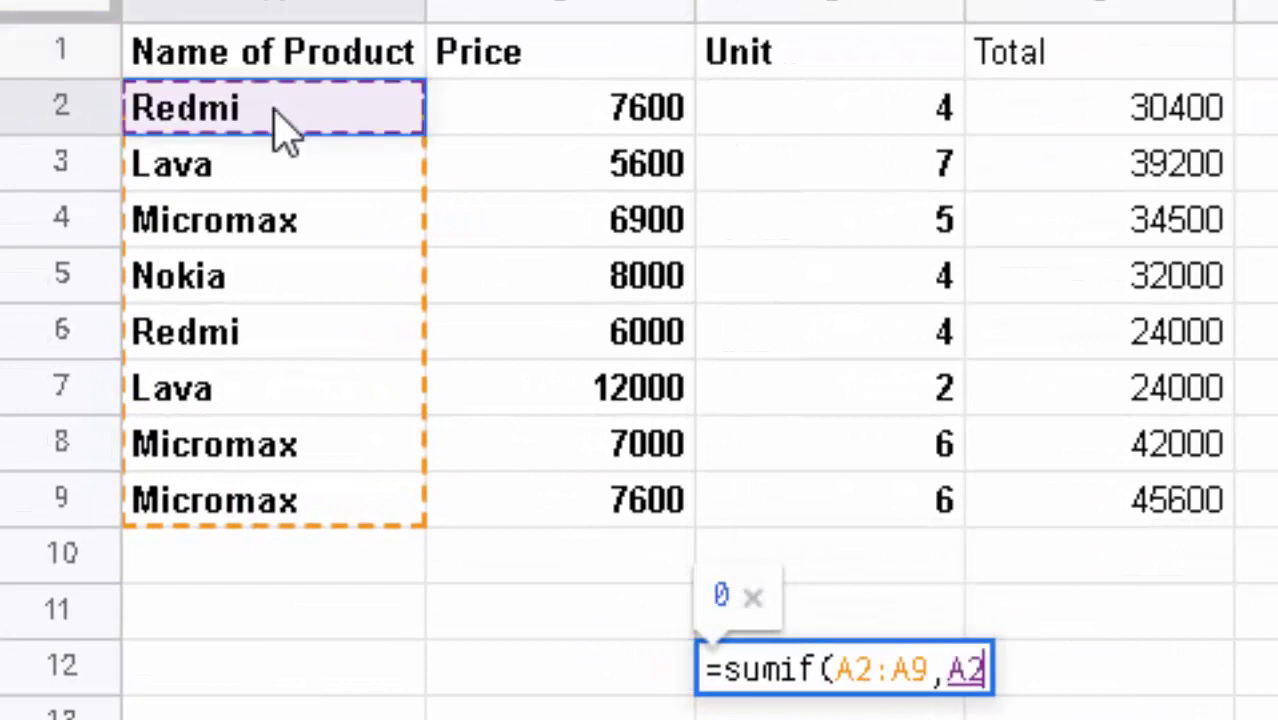
{"action": "type", "text": ","}
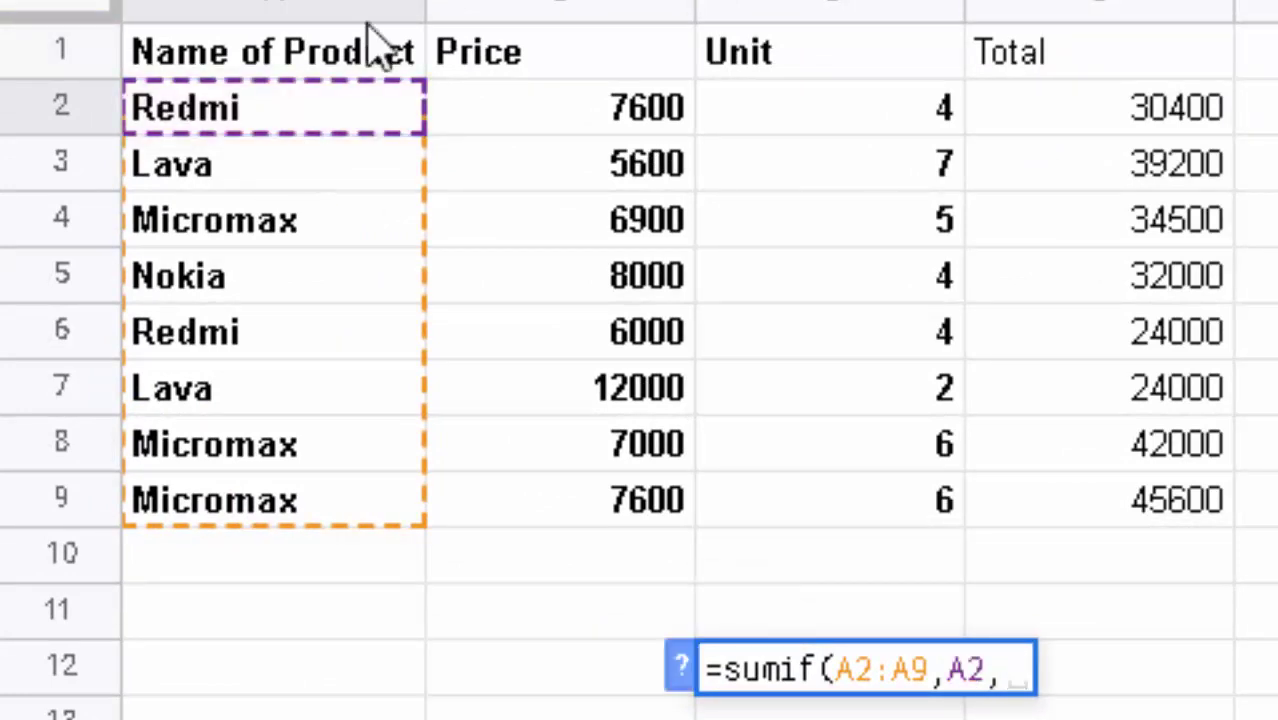
{"action": "left_click_drag", "start_coordinate": [1127, 118], "coordinate": [1137, 508]}
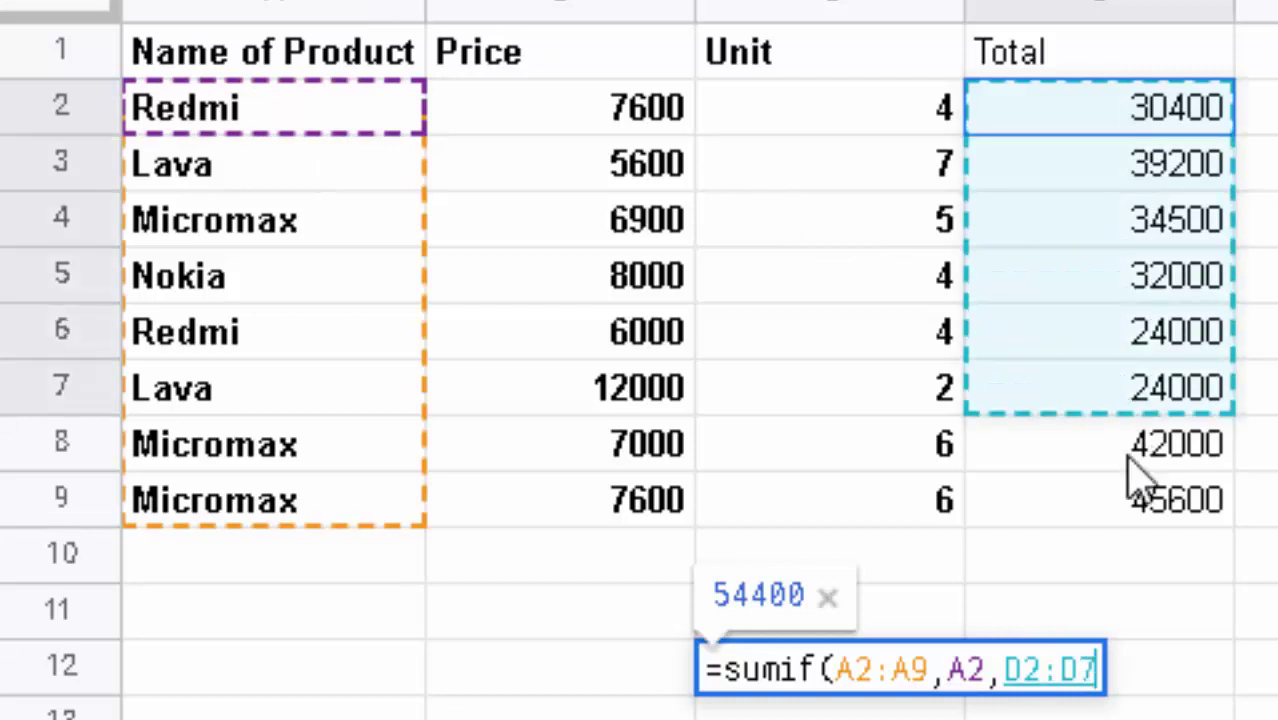
{"action": "type", "text": ")"}
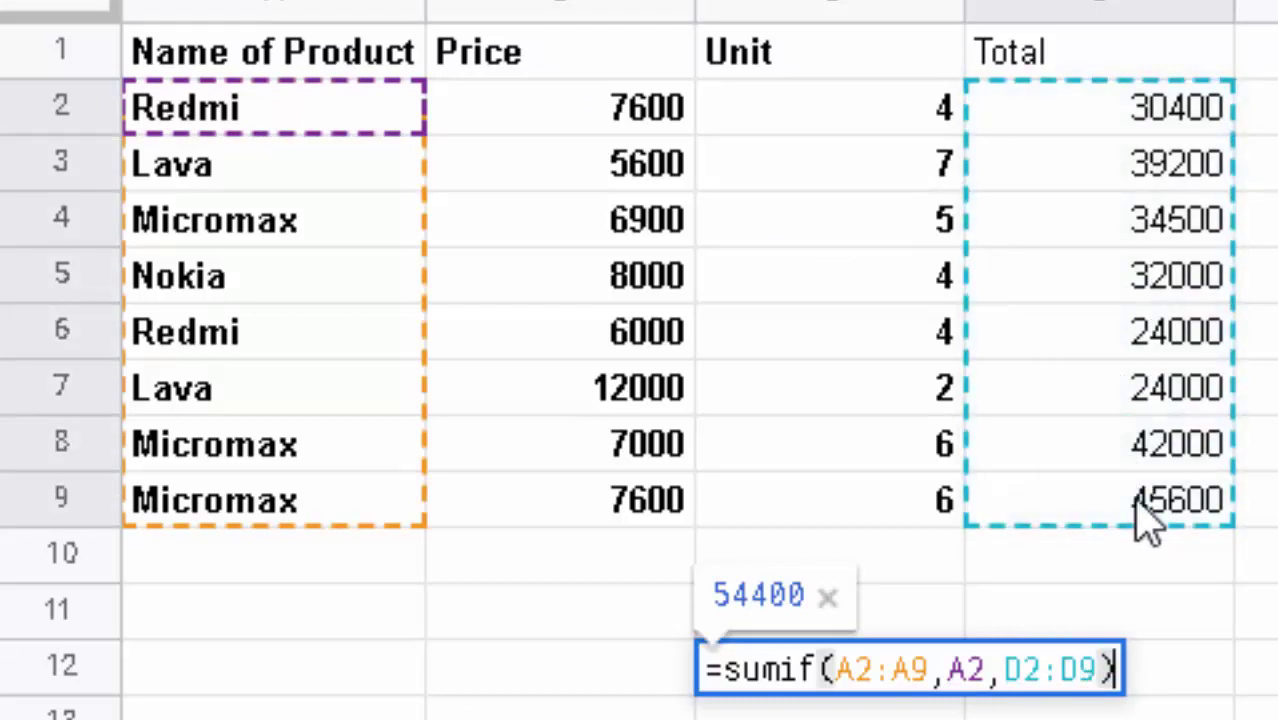
{"action": "key", "text": "Return"}
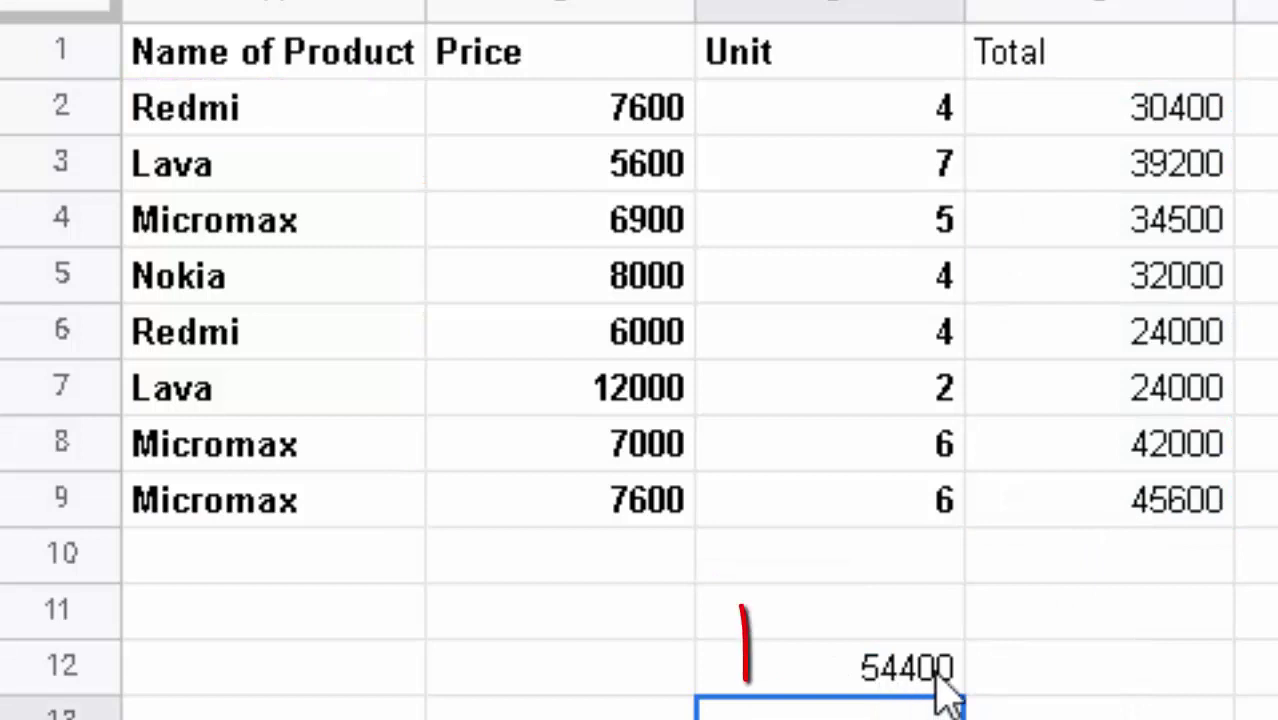
{"action": "left_click", "coordinate": [943, 686]}
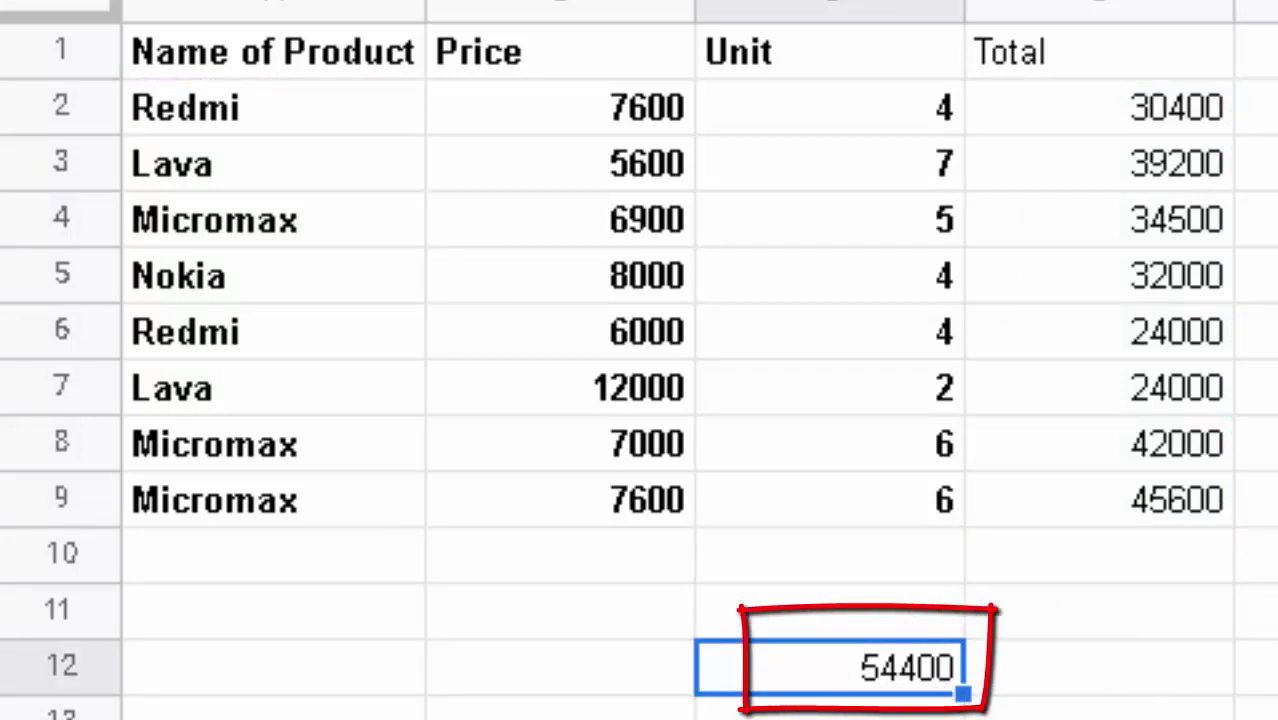
Clear C12 and enter =sumif(A2:A9,A5,D2:D9) in B12 for the Nokia total of 32000.
{"action": "key", "text": "Delete"}
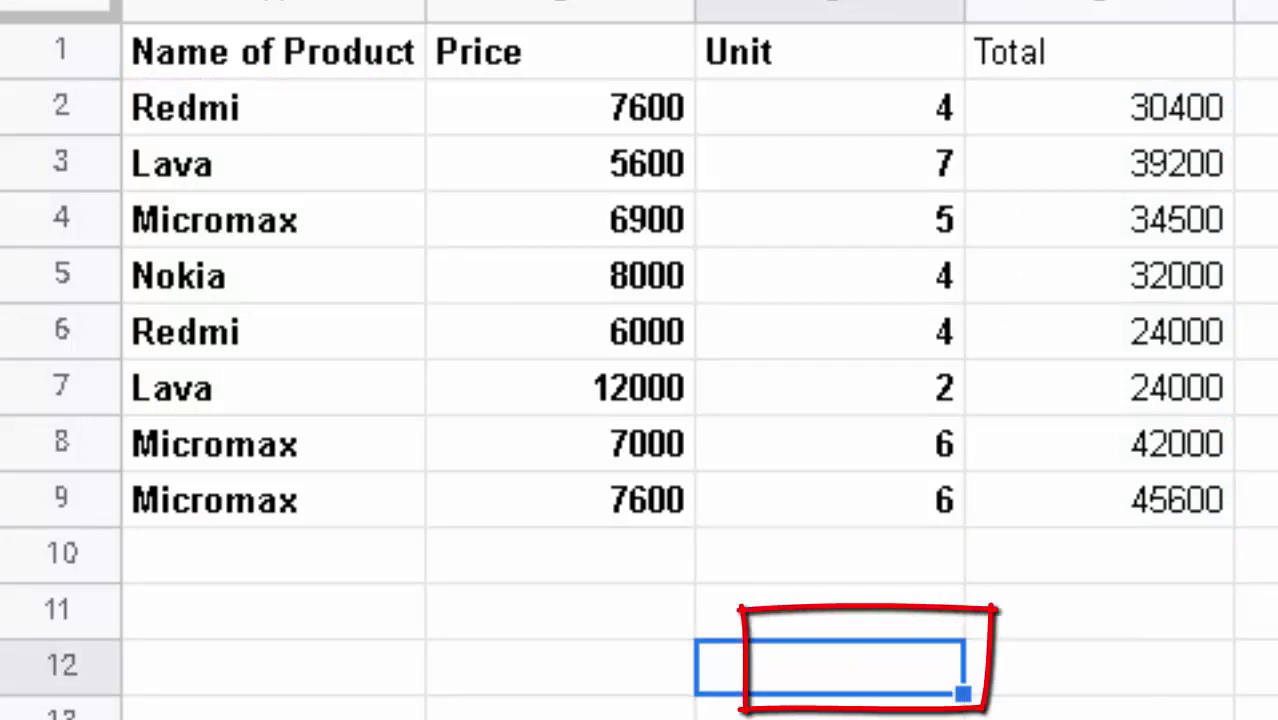
{"action": "left_click", "coordinate": [540, 688]}
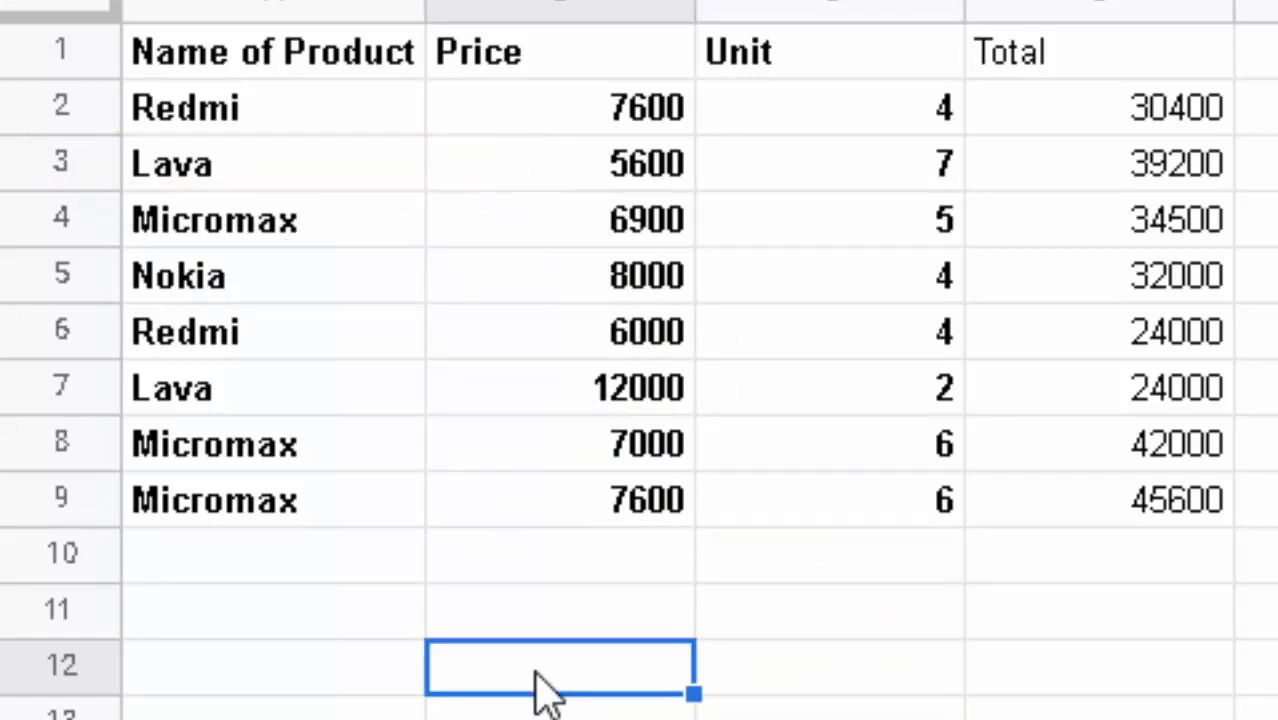
{"action": "type", "text": "="}
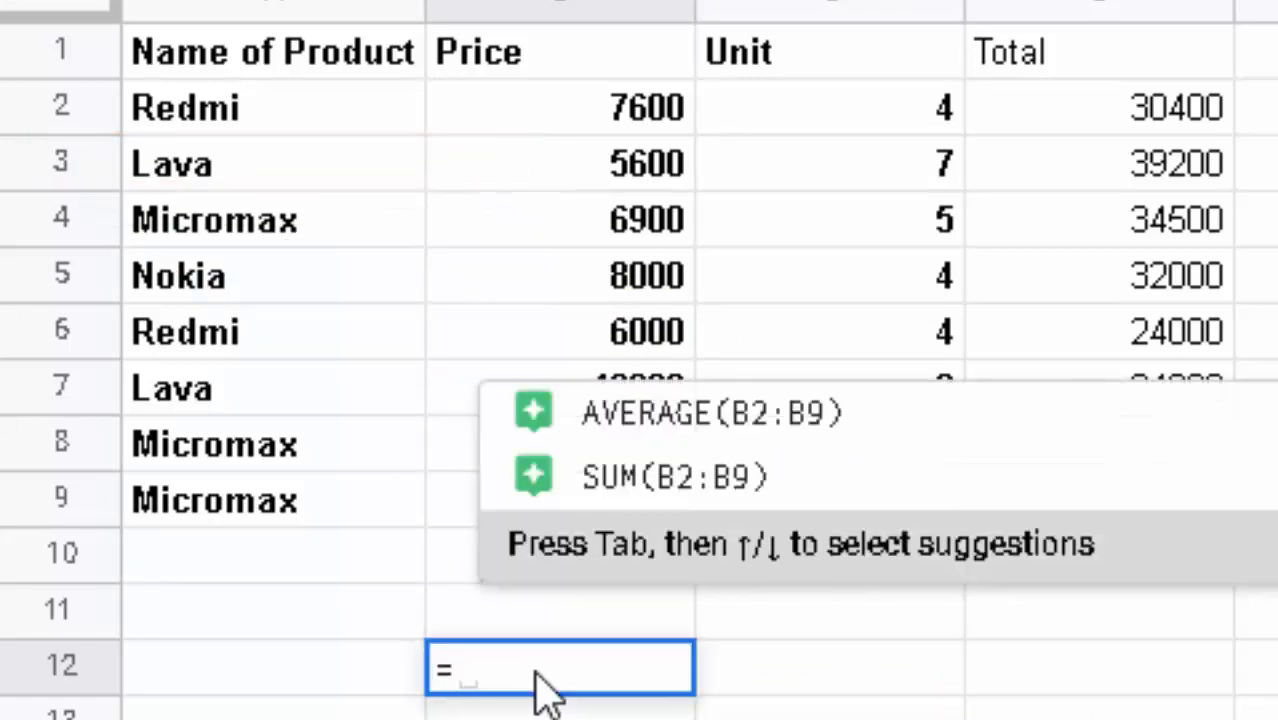
{"action": "type", "text": "sumif"}
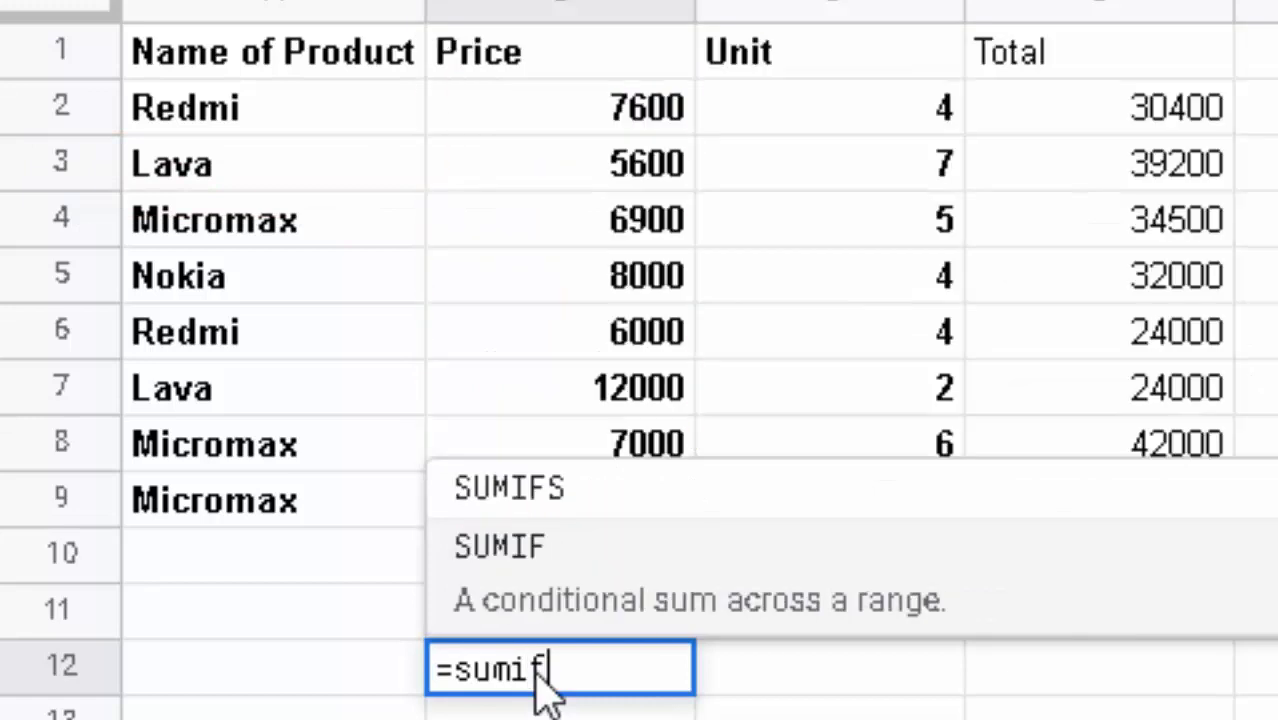
{"action": "type", "text": "("}
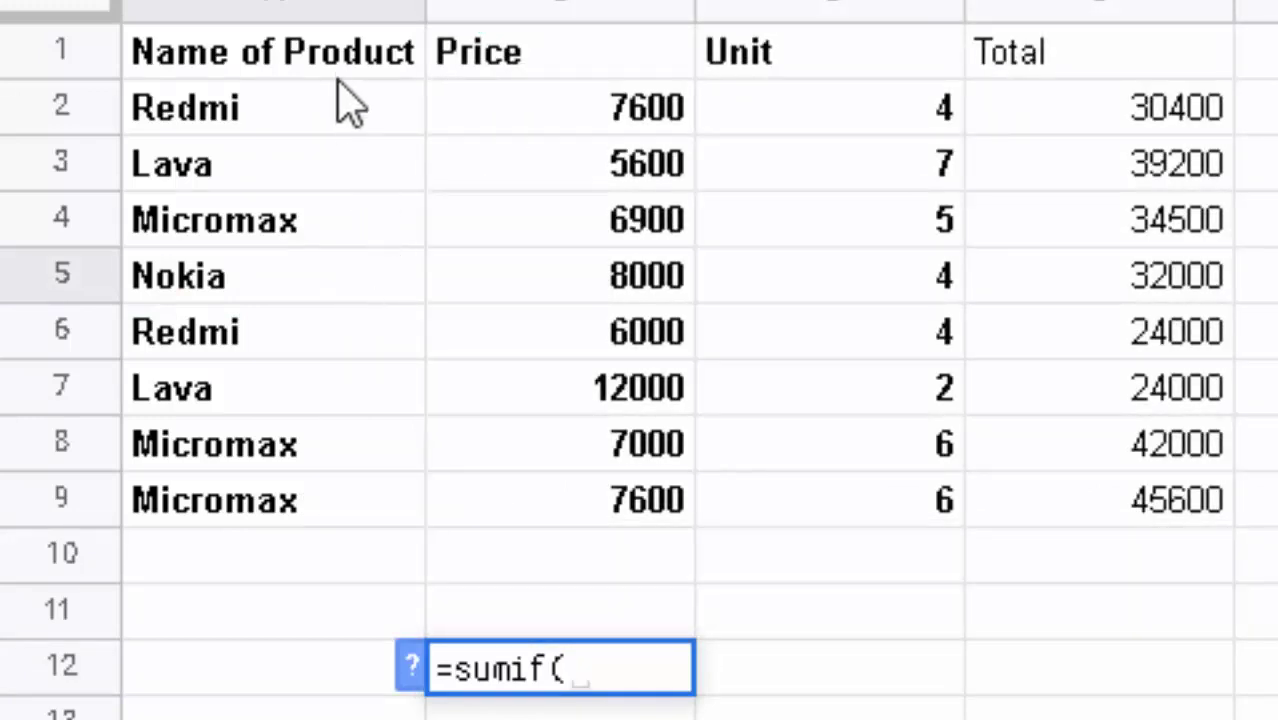
{"action": "mouse_move", "coordinate": [328, 106]}
{"action": "left_mouse_down"}
{"action": "mouse_move", "coordinate": [355, 487]}
{"action": "mouse_move", "coordinate": [393, 459]}
{"action": "left_mouse_up"}
{"action": "type", "text": ","}
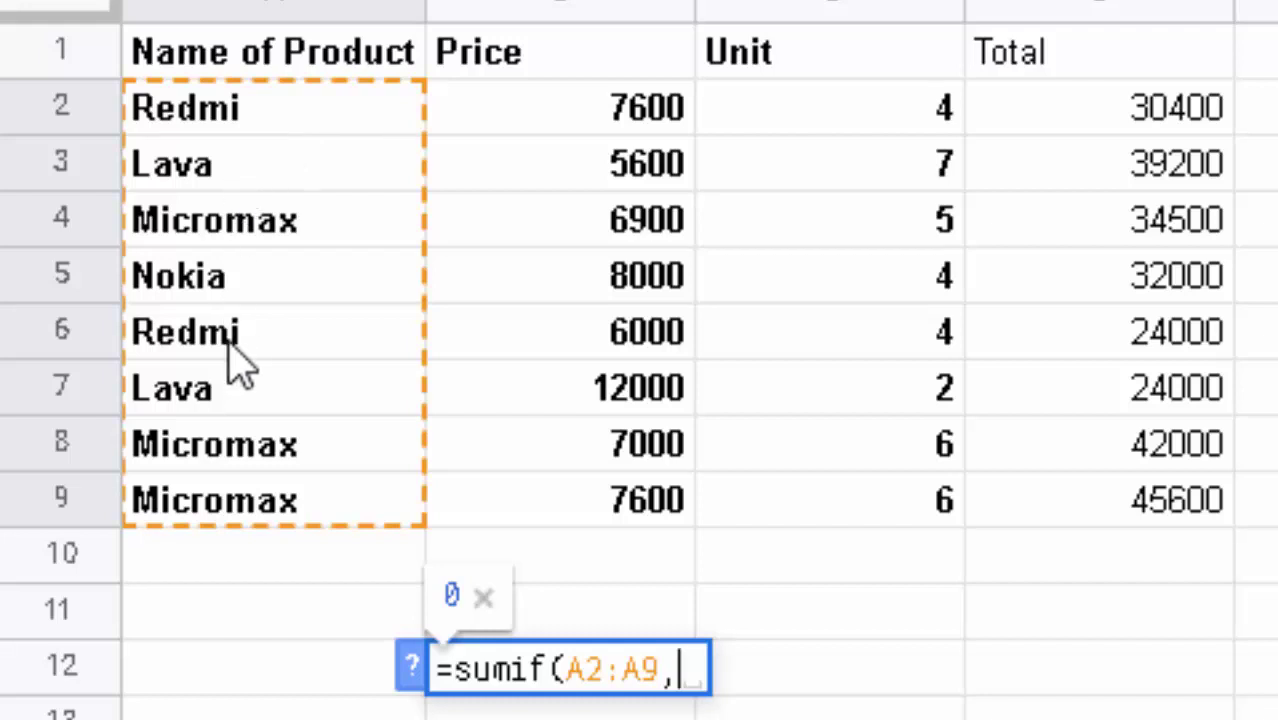
{"action": "left_click", "coordinate": [248, 298]}
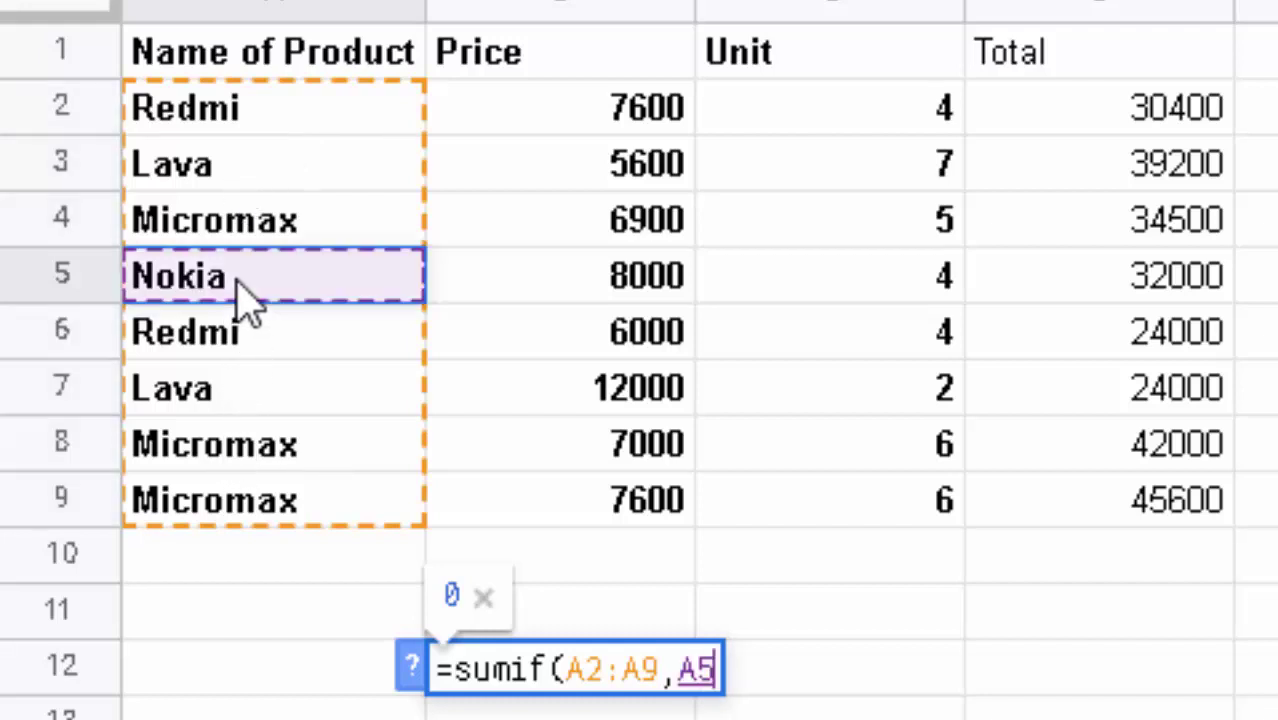
{"action": "type", "text": ","}
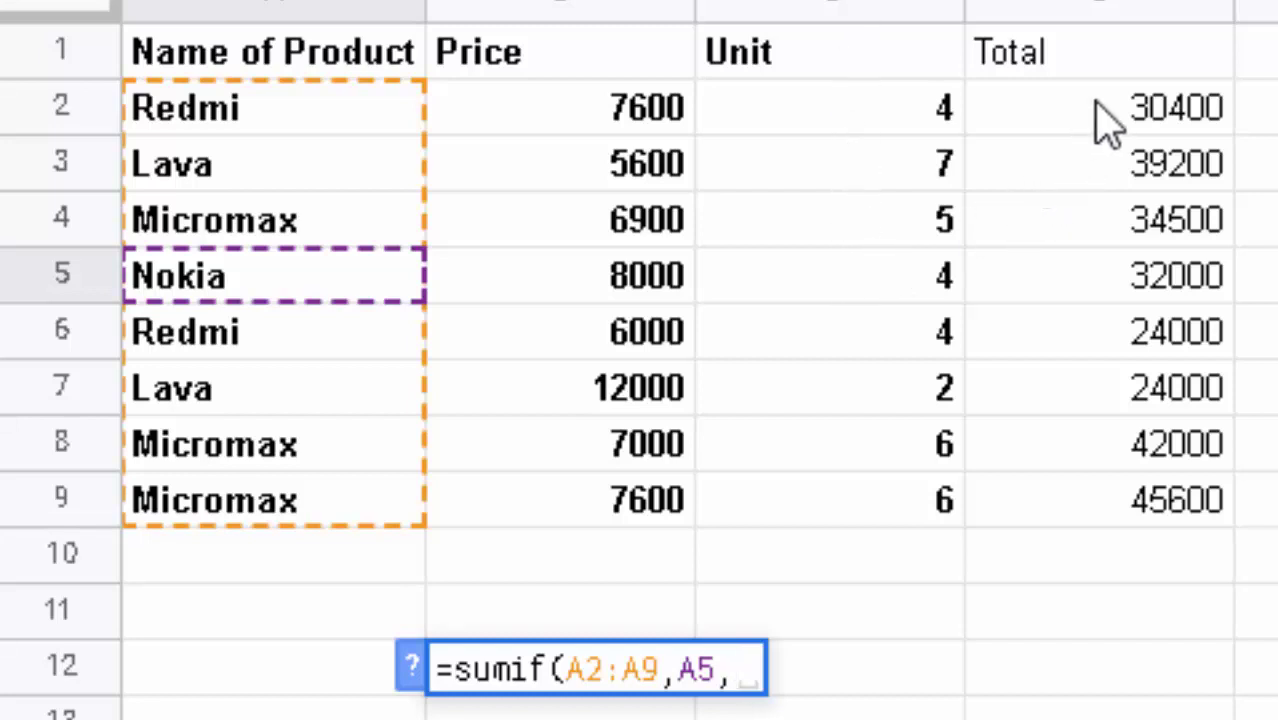
{"action": "left_click_drag", "start_coordinate": [1105, 120], "coordinate": [1093, 512]}
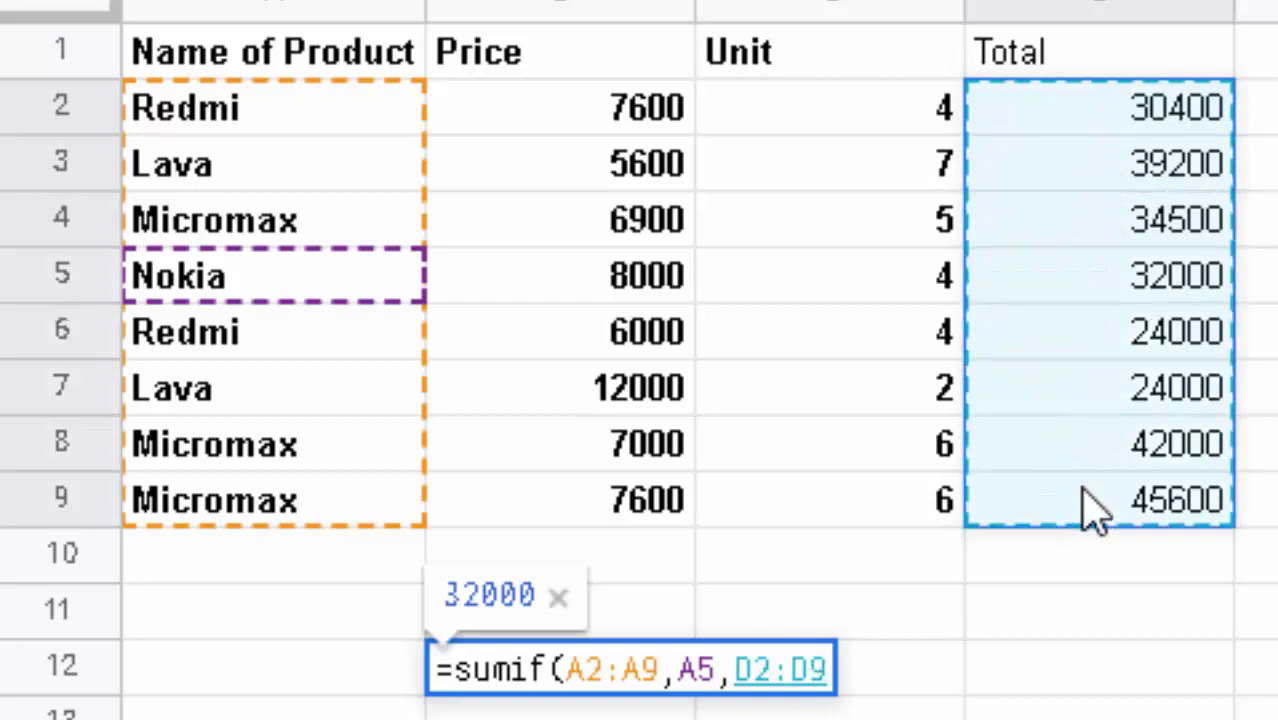
{"action": "type", "text": ")"}
{"action": "key", "text": "Return"}
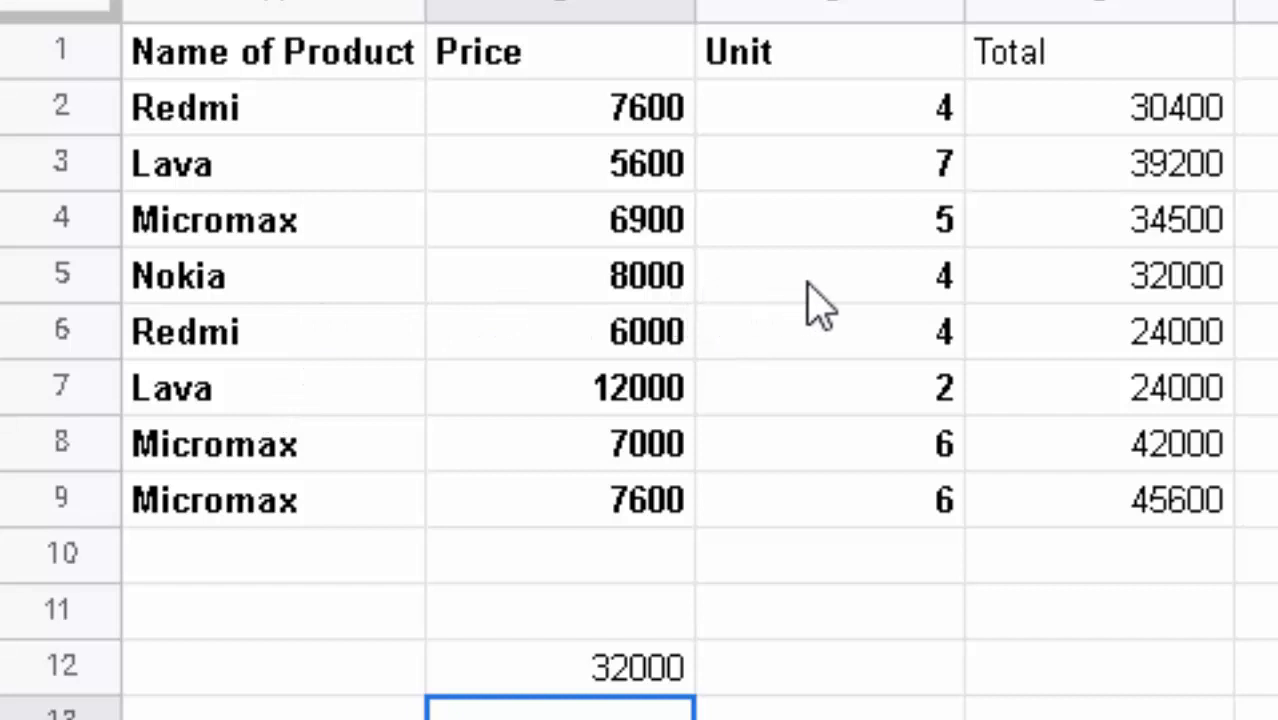
{"action": "left_click", "coordinate": [1172, 300]}
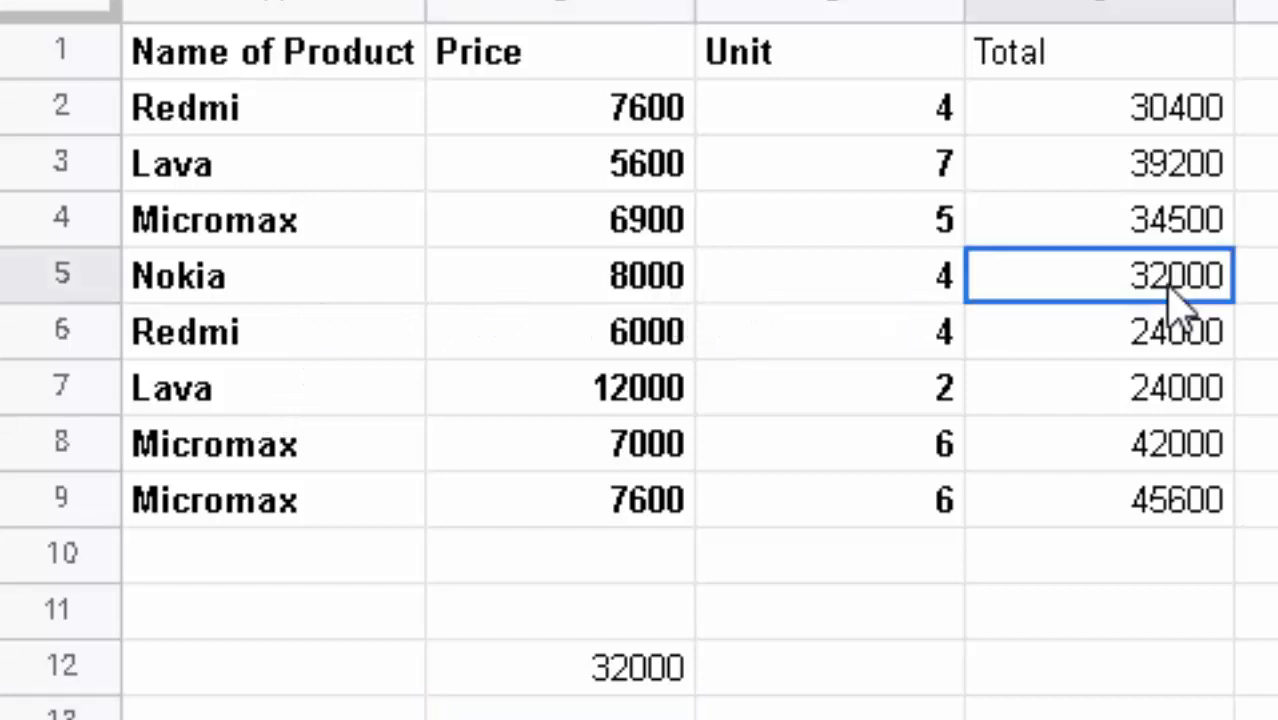